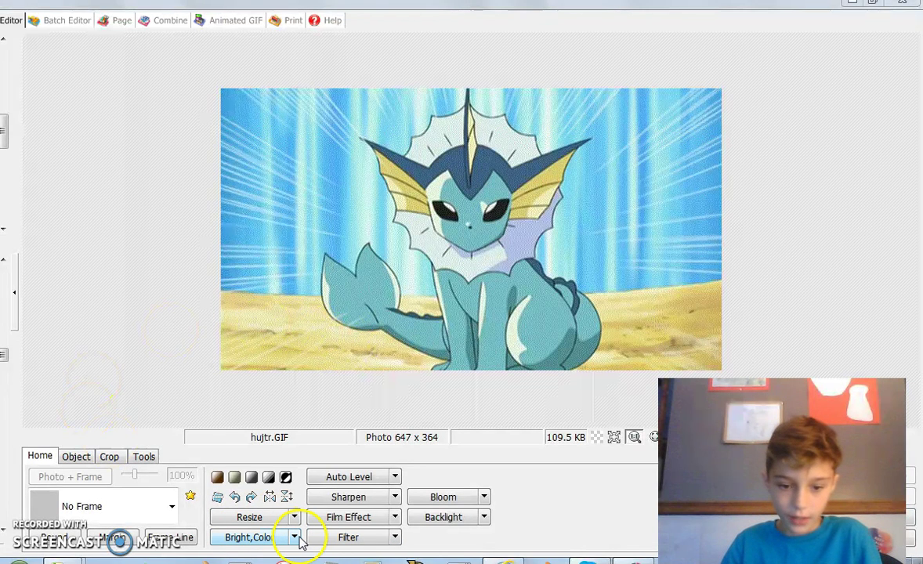
- Add a Lens Flare centred on the creature's left-hand eye in the picture
{"action": "left_click", "coordinate": [349, 540]}
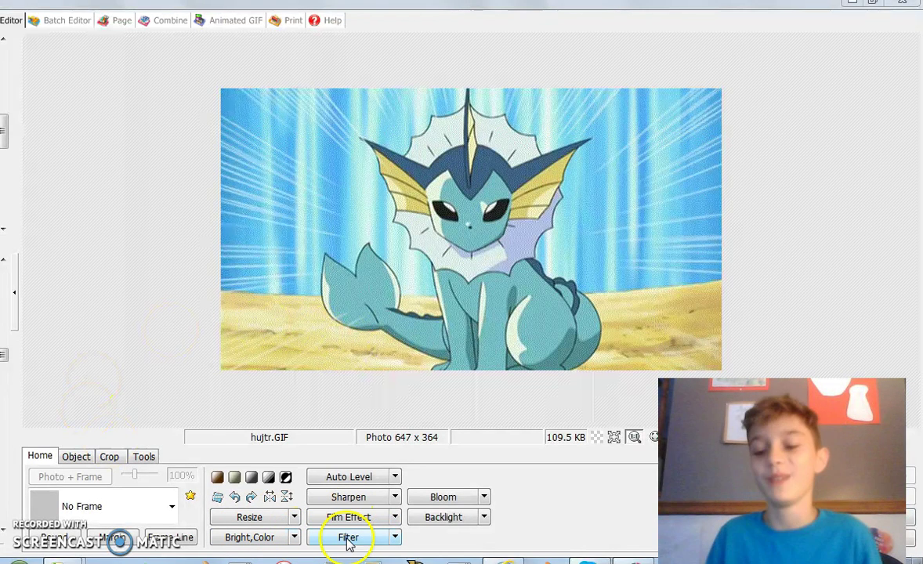
{"action": "left_click", "coordinate": [399, 541]}
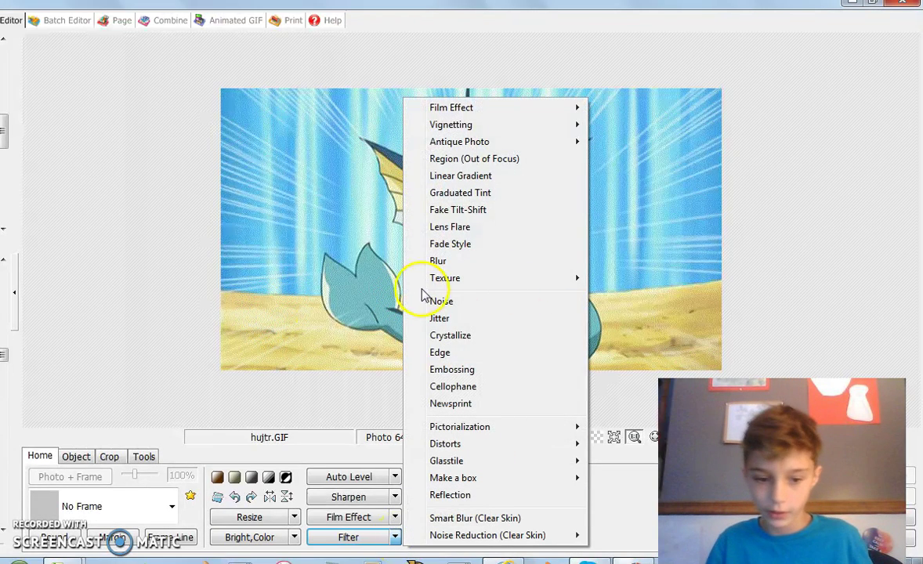
{"action": "left_click", "coordinate": [471, 226]}
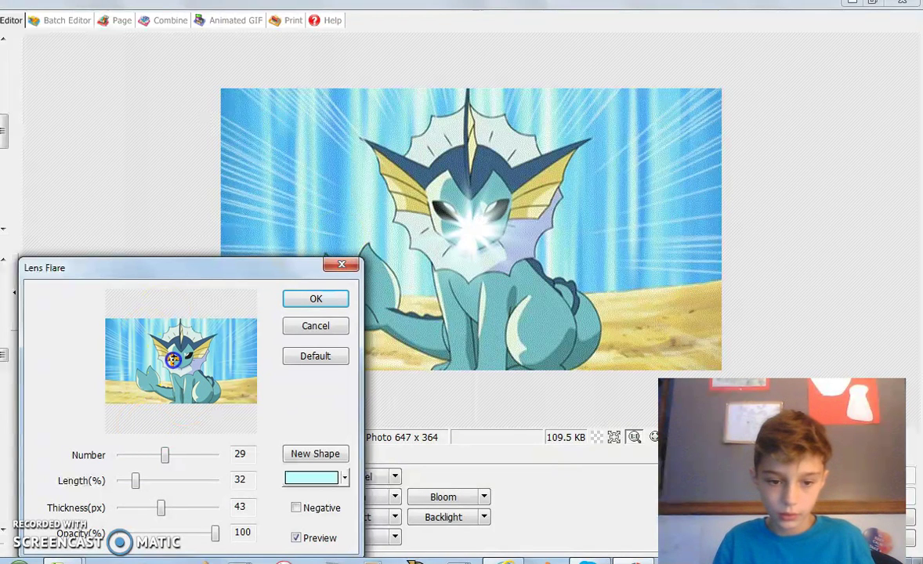
{"action": "left_click", "coordinate": [173, 354]}
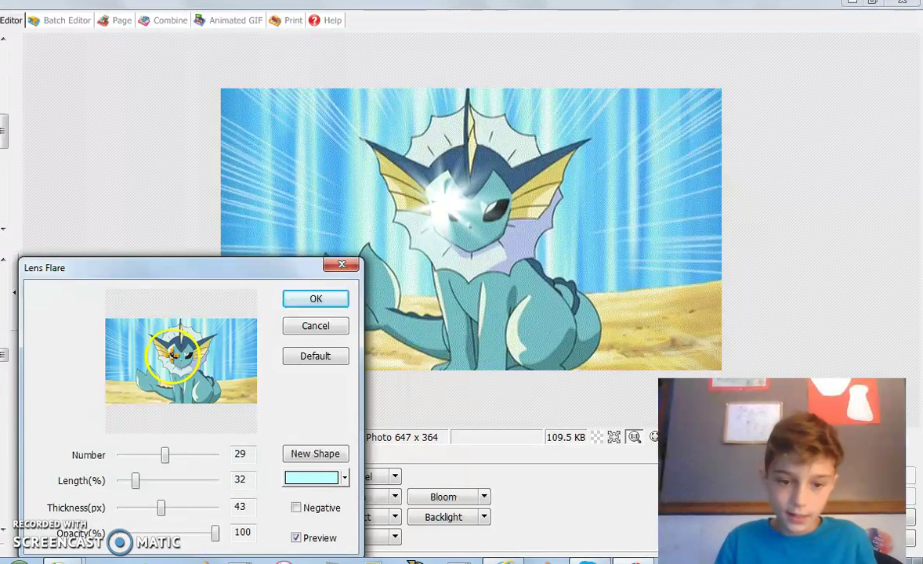
{"action": "left_click", "coordinate": [177, 361]}
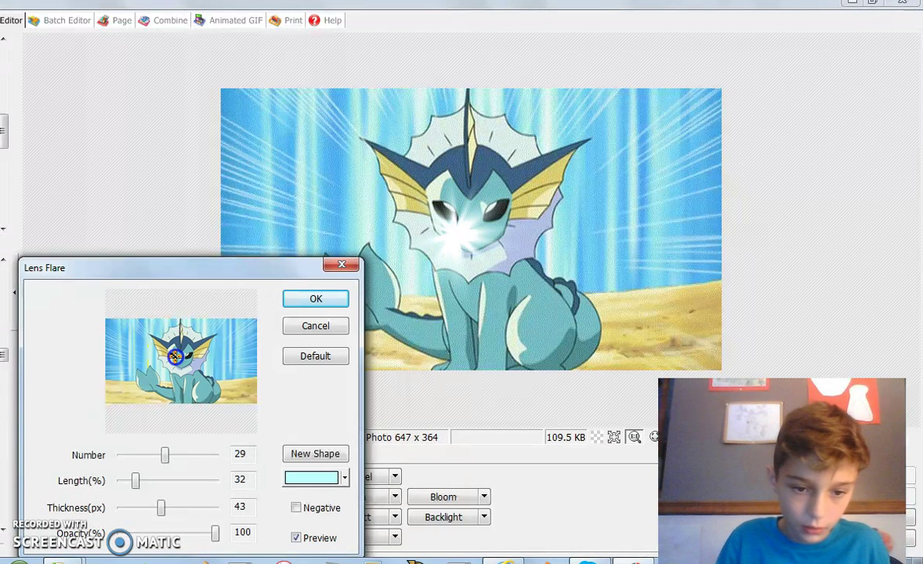
{"action": "left_click", "coordinate": [172, 354]}
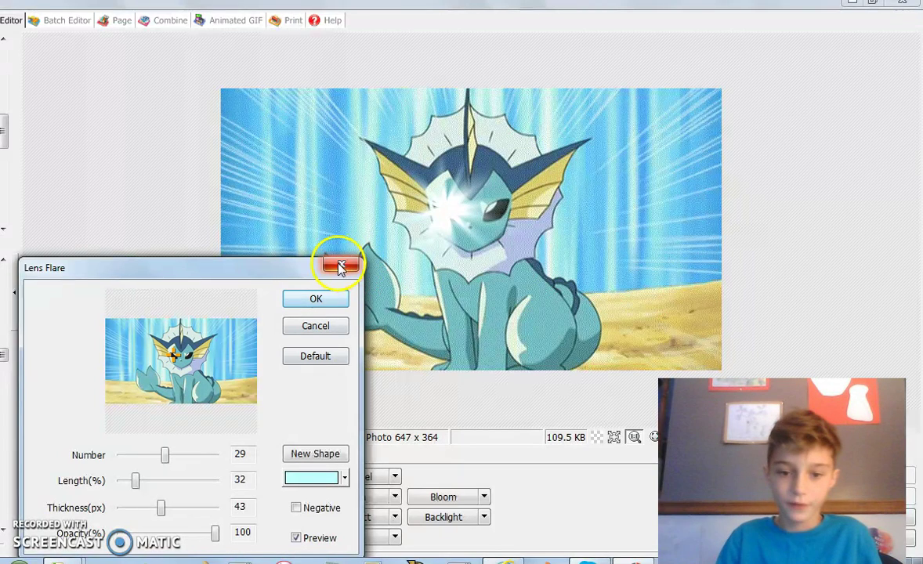
{"action": "left_click", "coordinate": [333, 304]}
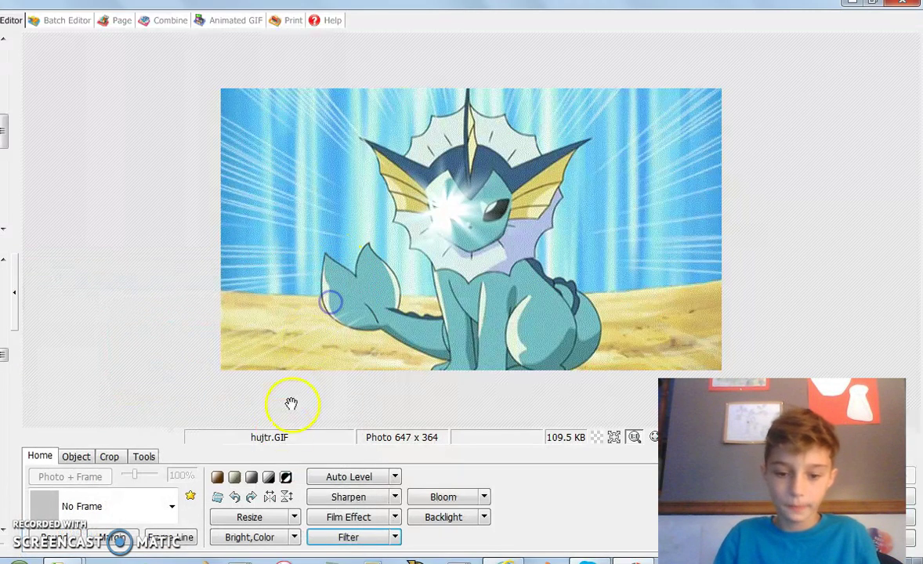
- Add a second Lens Flare centred on the creature's right-hand eye in the picture
{"action": "left_click", "coordinate": [395, 537]}
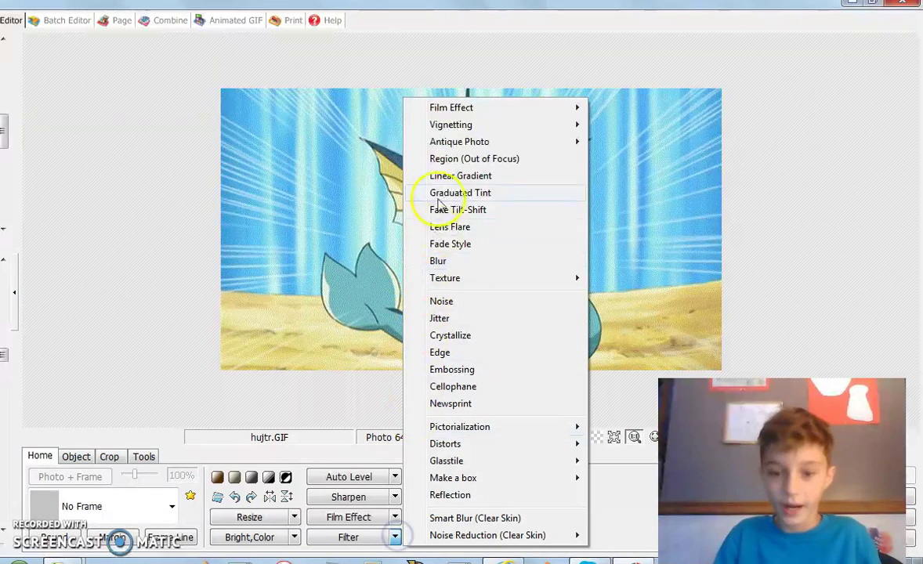
{"action": "left_click", "coordinate": [475, 228]}
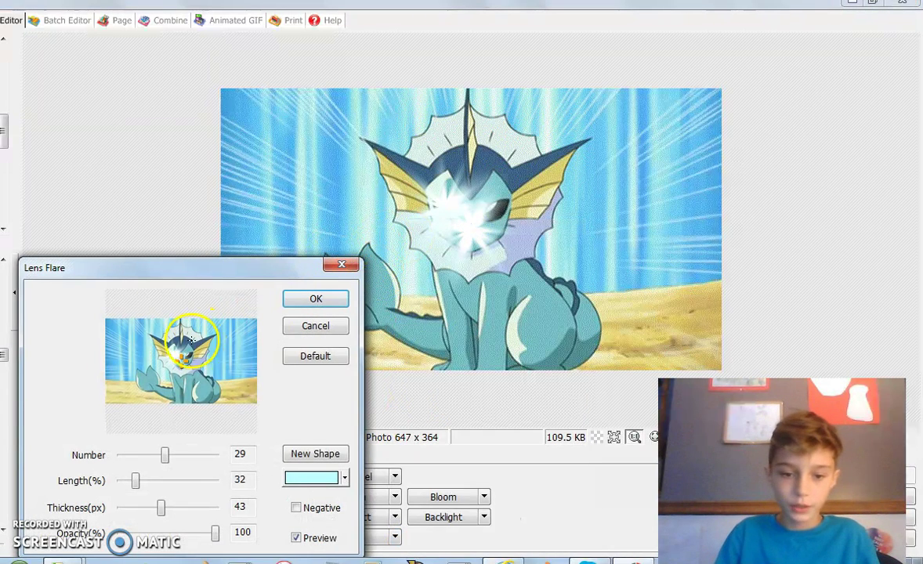
{"action": "mouse_move", "coordinate": [192, 356]}
{"action": "left_mouse_down"}
{"action": "mouse_move", "coordinate": [181, 343]}
{"action": "mouse_move", "coordinate": [201, 363]}
{"action": "mouse_move", "coordinate": [188, 355]}
{"action": "left_mouse_up"}
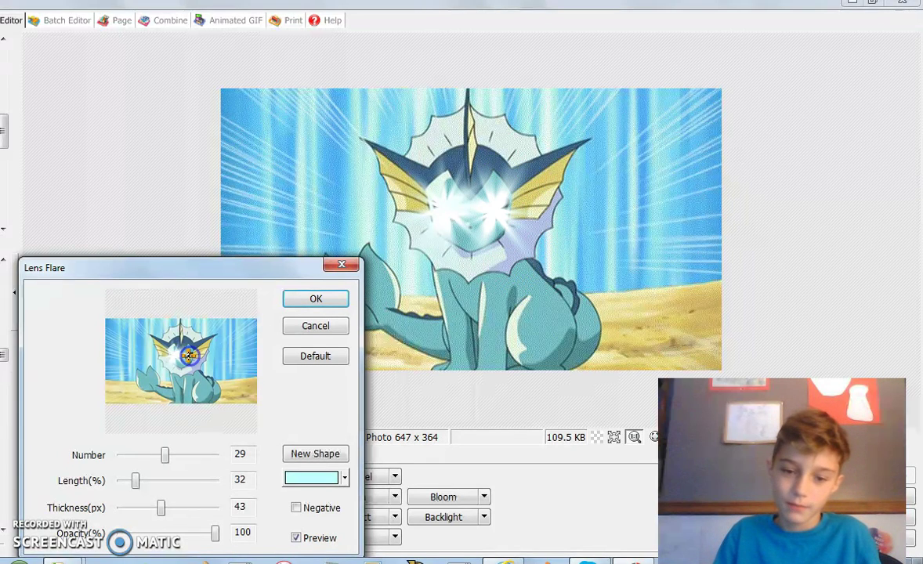
{"action": "left_click", "coordinate": [298, 303]}
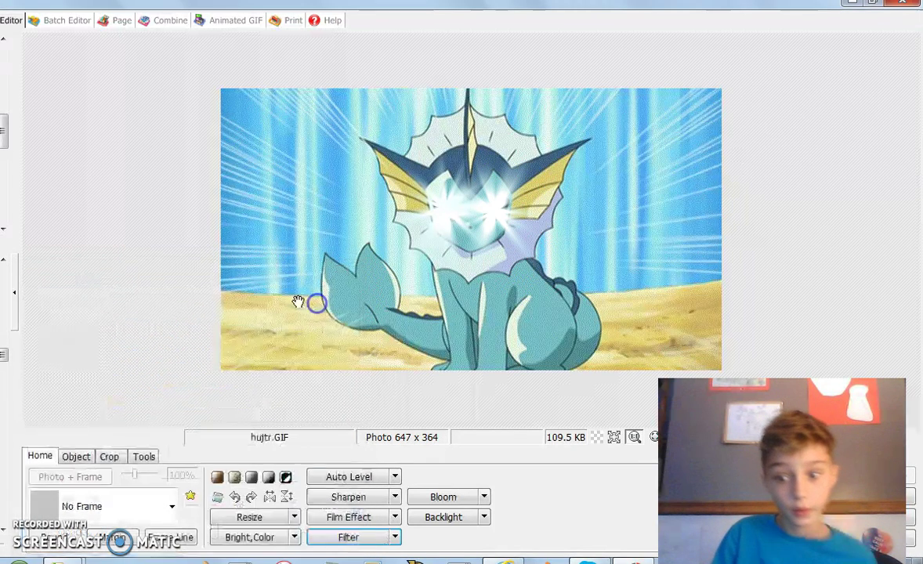
- Apply the Zoom Blur distortion to the picture at level 4
{"action": "left_click", "coordinate": [394, 538]}
{"action": "mouse_move", "coordinate": [570, 444]}
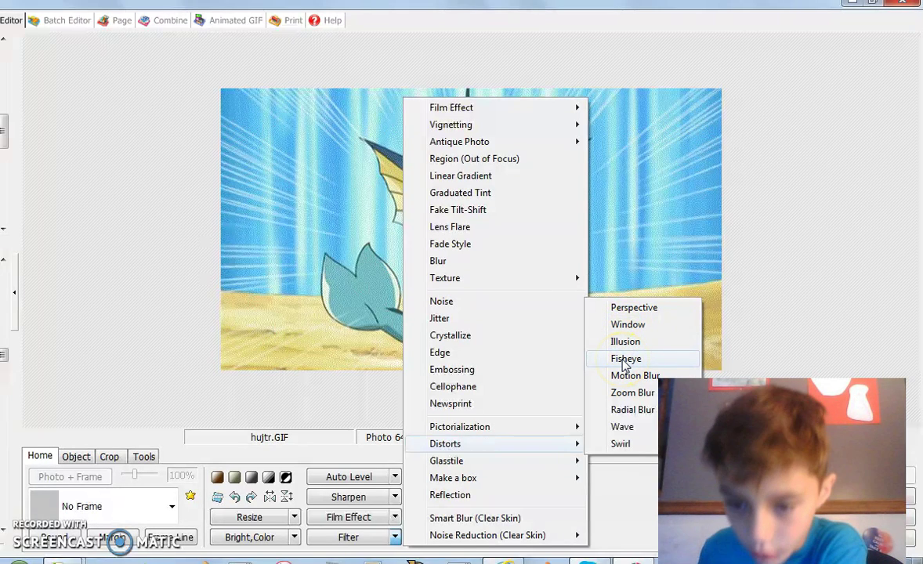
{"action": "left_click", "coordinate": [627, 392]}
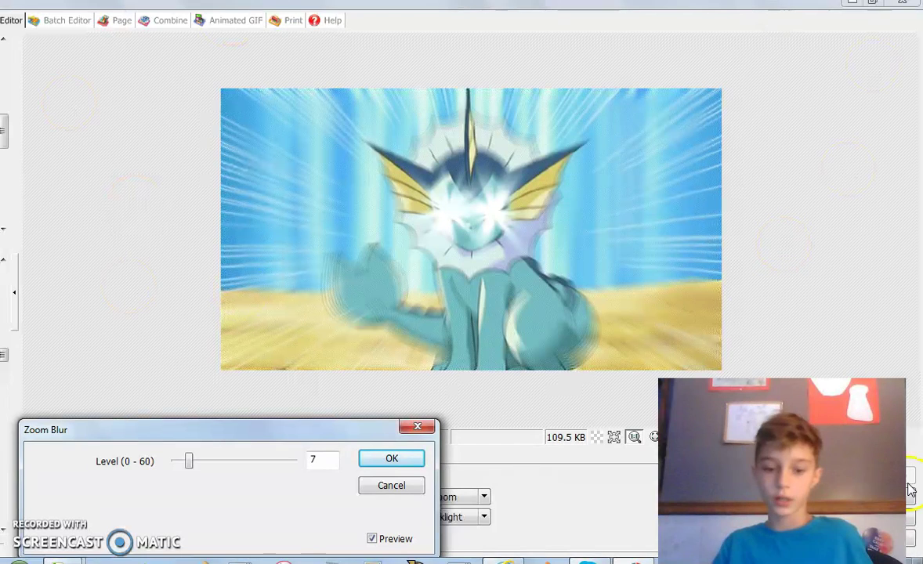
{"action": "left_click", "coordinate": [635, 140]}
{"action": "left_click", "coordinate": [69, 468]}
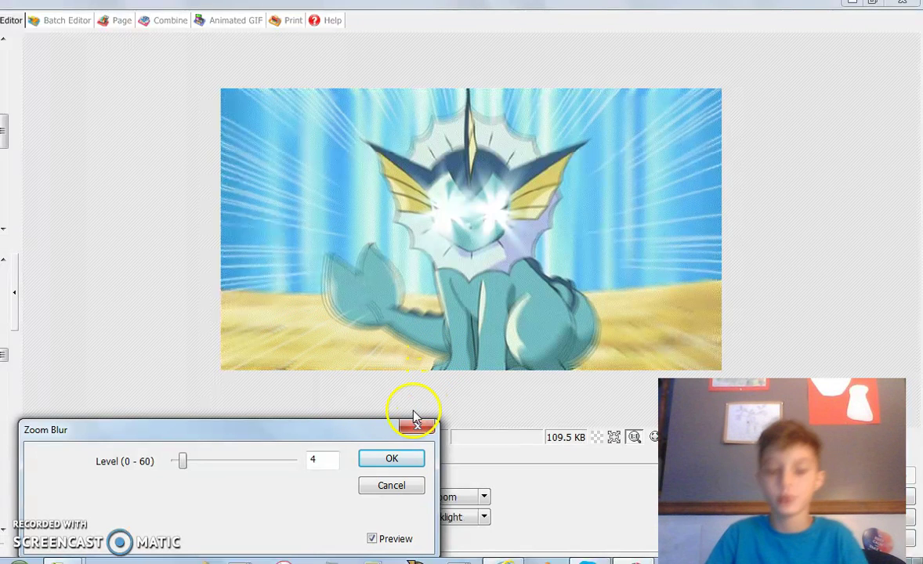
{"action": "left_click", "coordinate": [400, 463]}
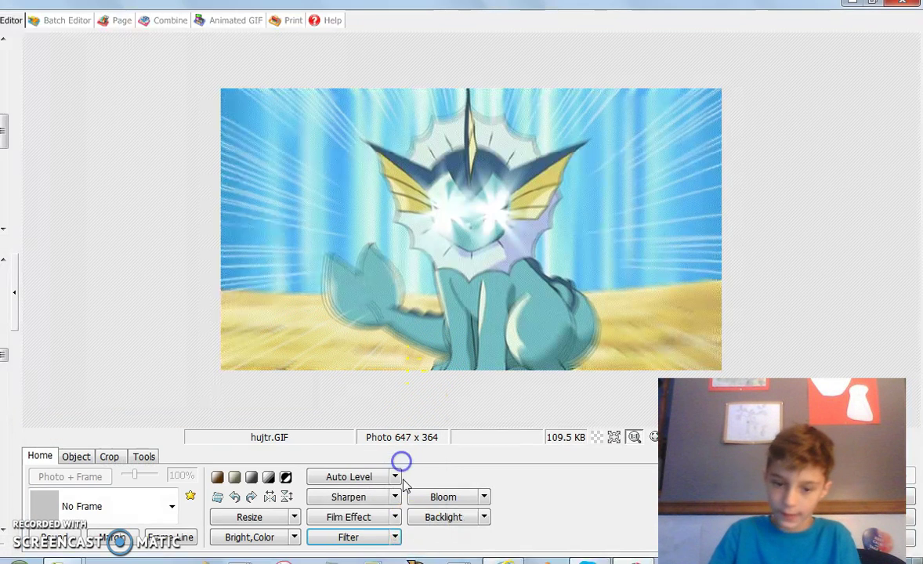
{"action": "left_click", "coordinate": [397, 537]}
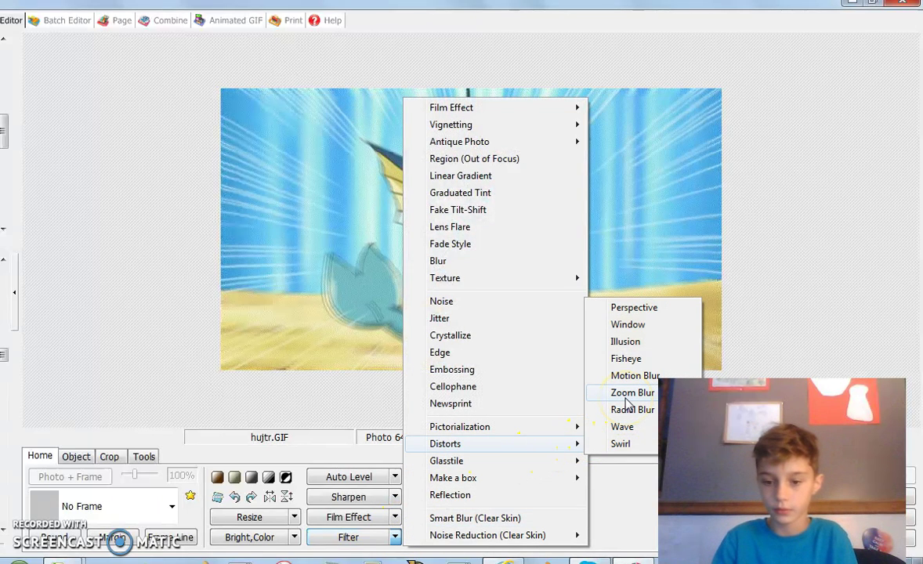
{"action": "left_click", "coordinate": [624, 394]}
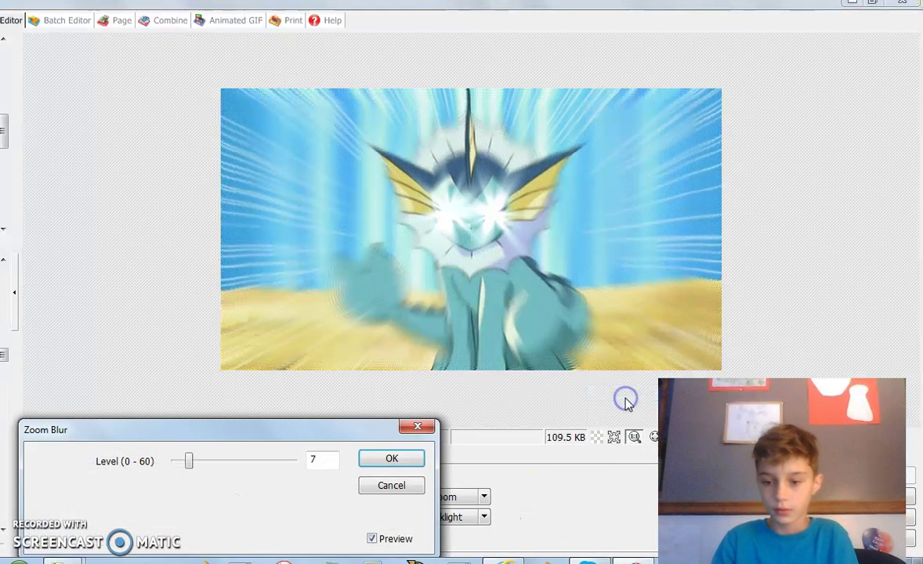
{"action": "left_click", "coordinate": [400, 490]}
- Apply the Radial Blur distortion to the picture with an angle of 4
{"action": "left_click", "coordinate": [396, 538]}
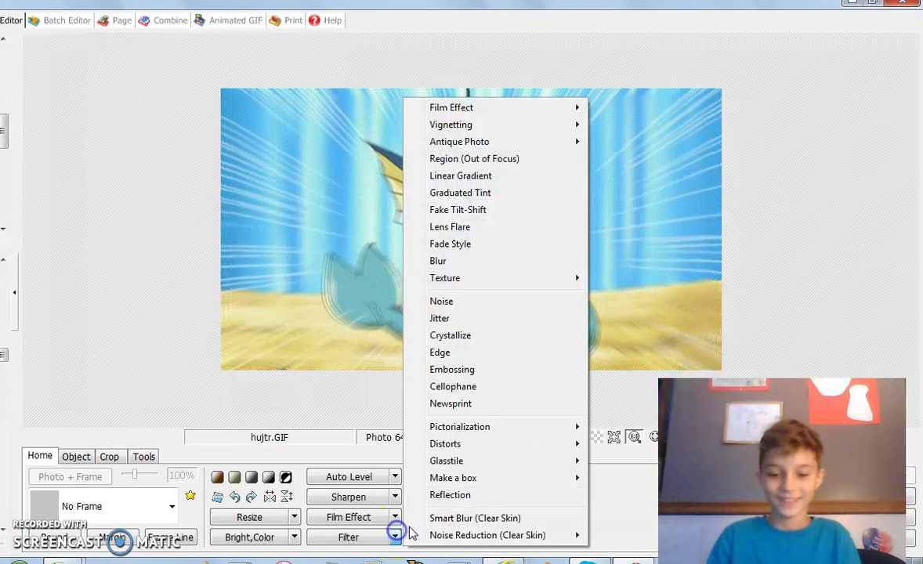
{"action": "mouse_move", "coordinate": [580, 443]}
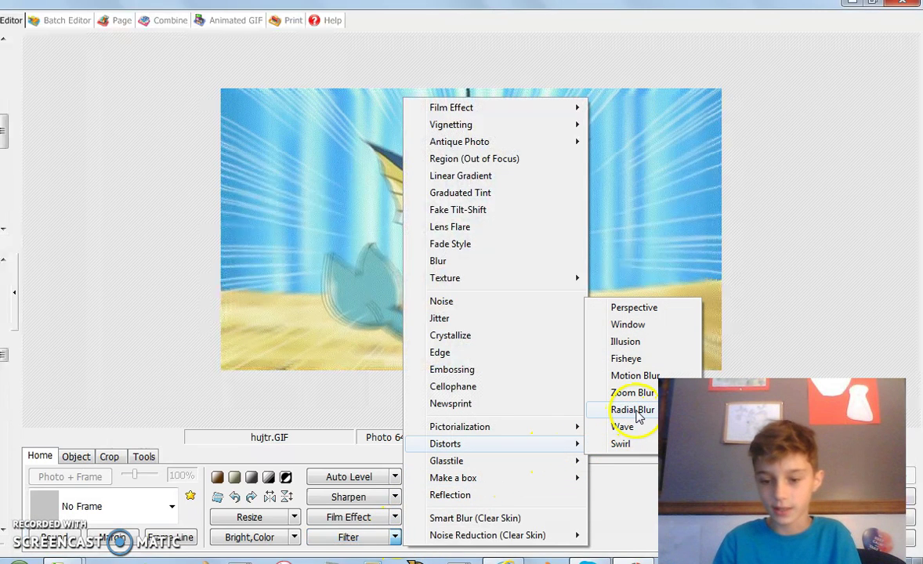
{"action": "left_click", "coordinate": [632, 410]}
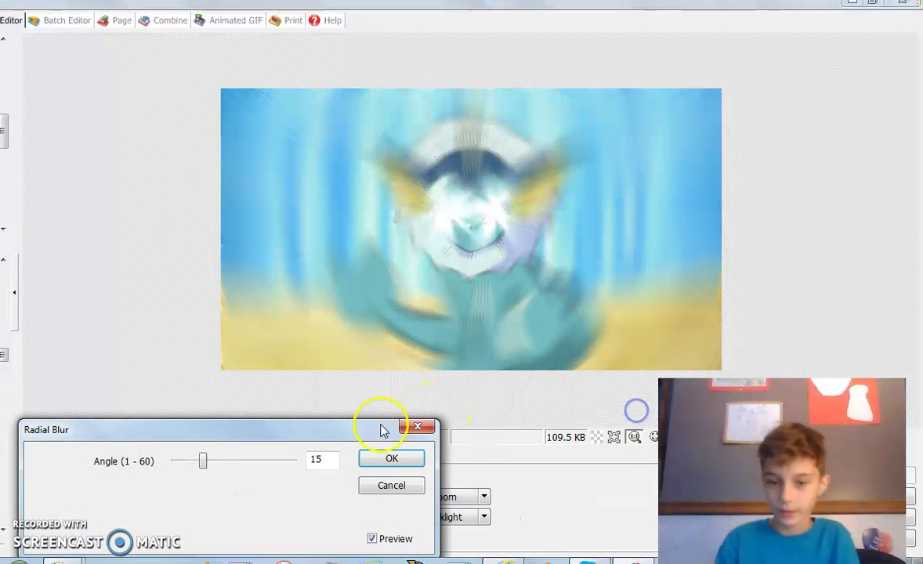
{"action": "left_click", "coordinate": [176, 462]}
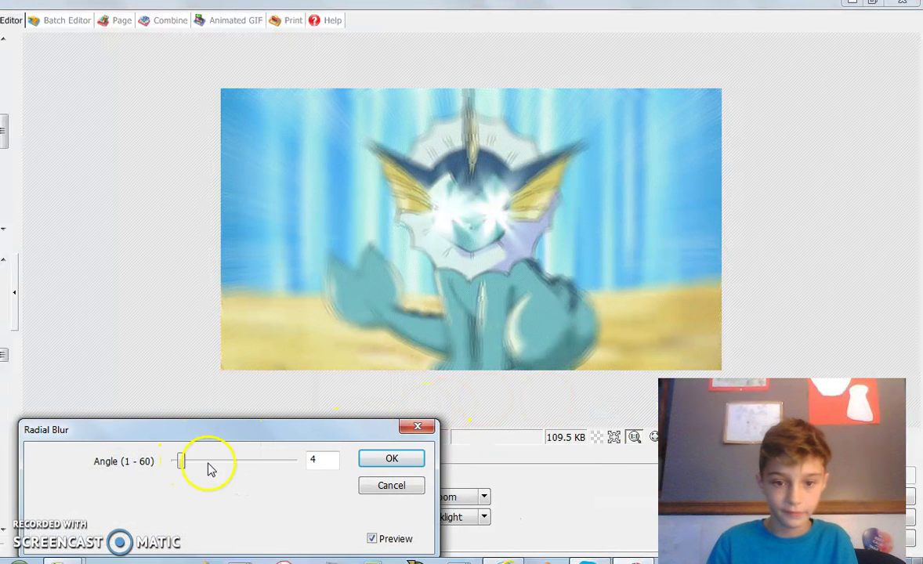
{"action": "left_click", "coordinate": [392, 461]}
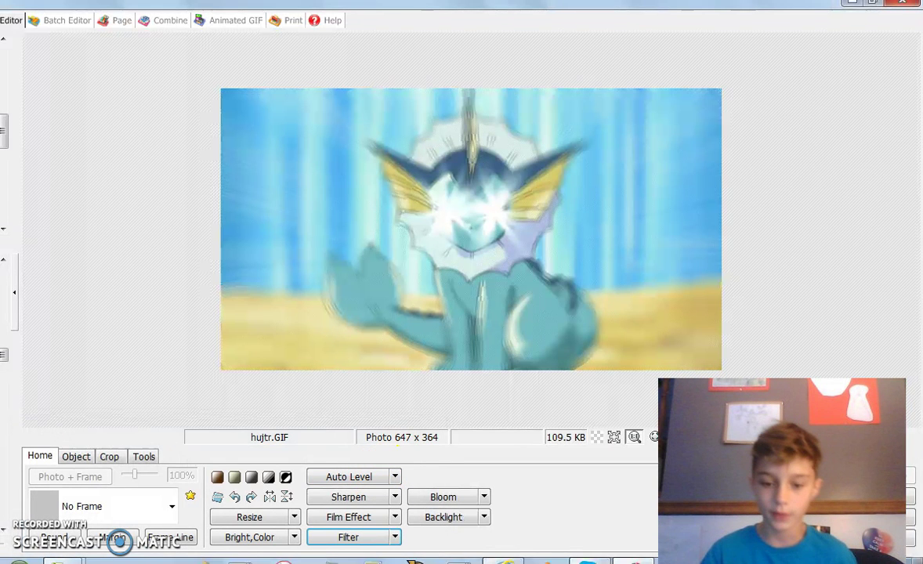
- Apply the Motion Blur distortion to the picture in the Left direction with a step lower than the default
{"action": "left_click", "coordinate": [394, 538]}
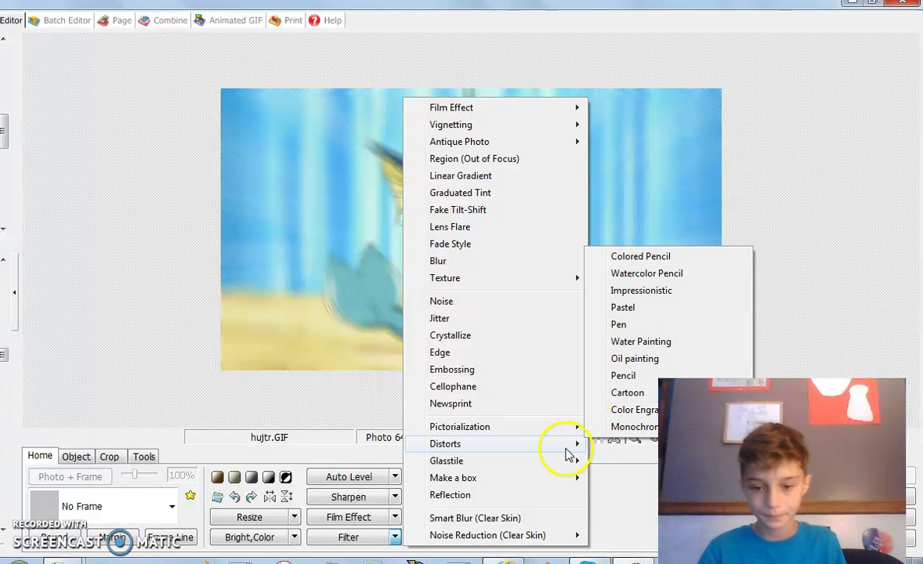
{"action": "mouse_move", "coordinate": [578, 453]}
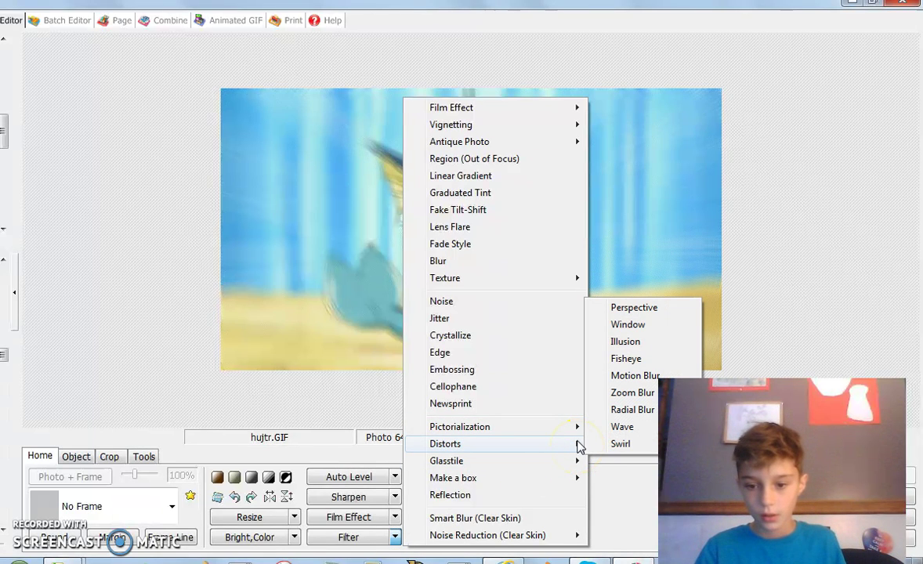
{"action": "left_click", "coordinate": [638, 376]}
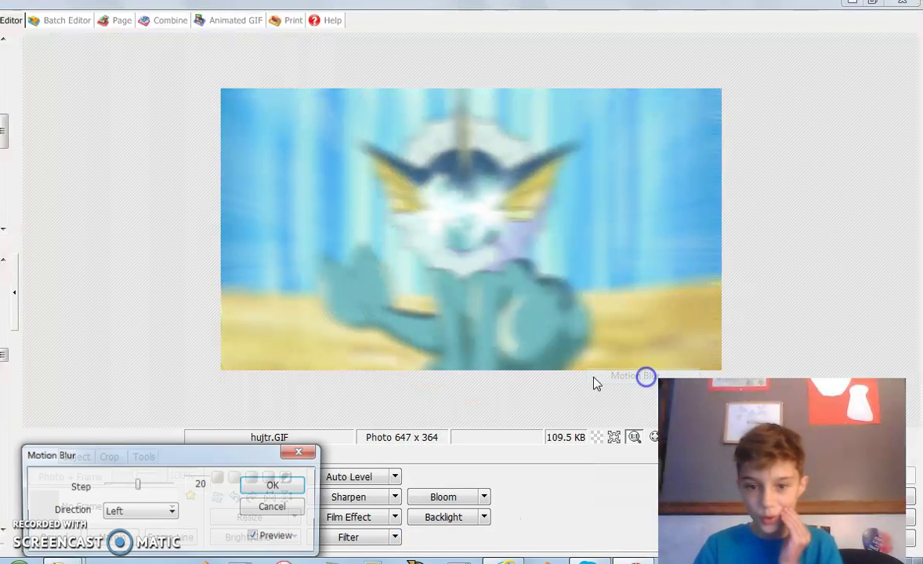
{"action": "left_click_drag", "start_coordinate": [117, 495], "coordinate": [130, 491]}
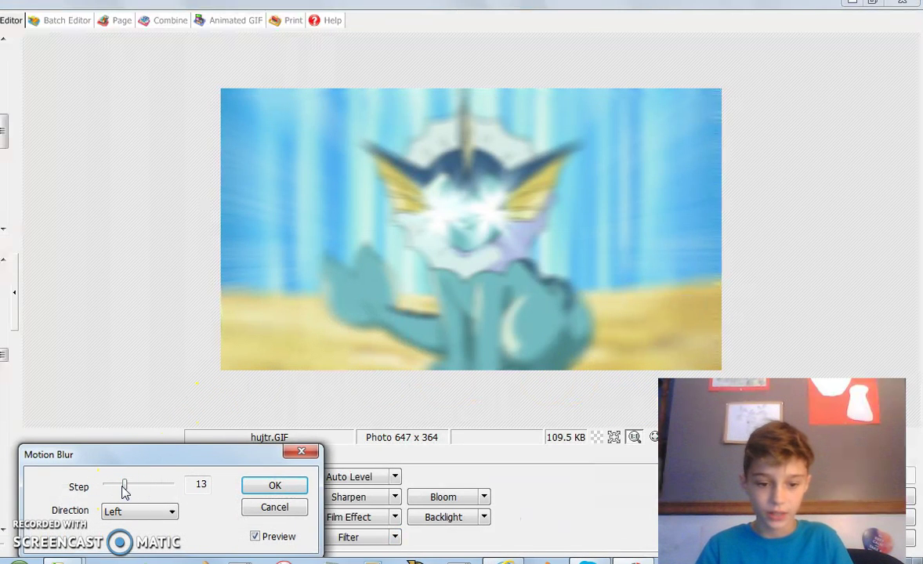
{"action": "left_click", "coordinate": [274, 486]}
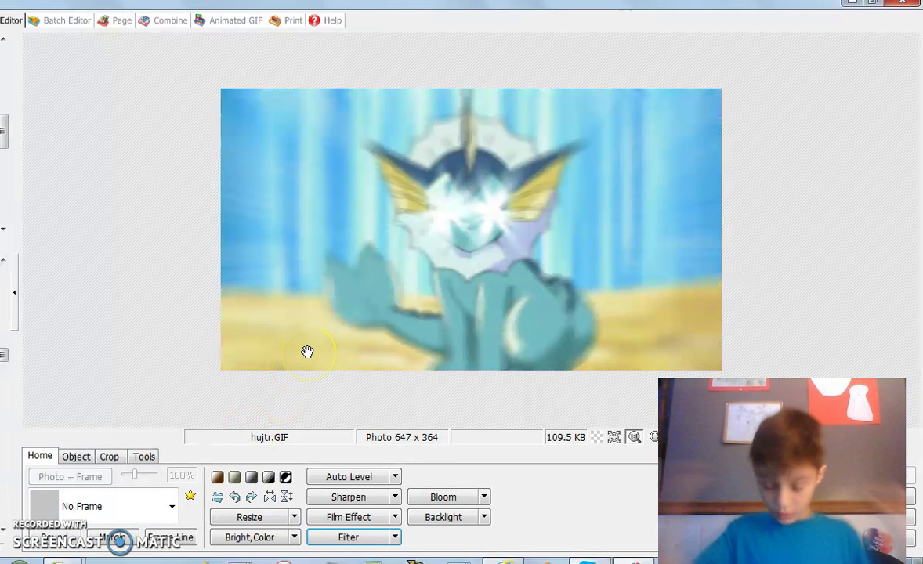
- Apply the Illusion distortion to the picture with the number set to 1
{"action": "left_click", "coordinate": [397, 539]}
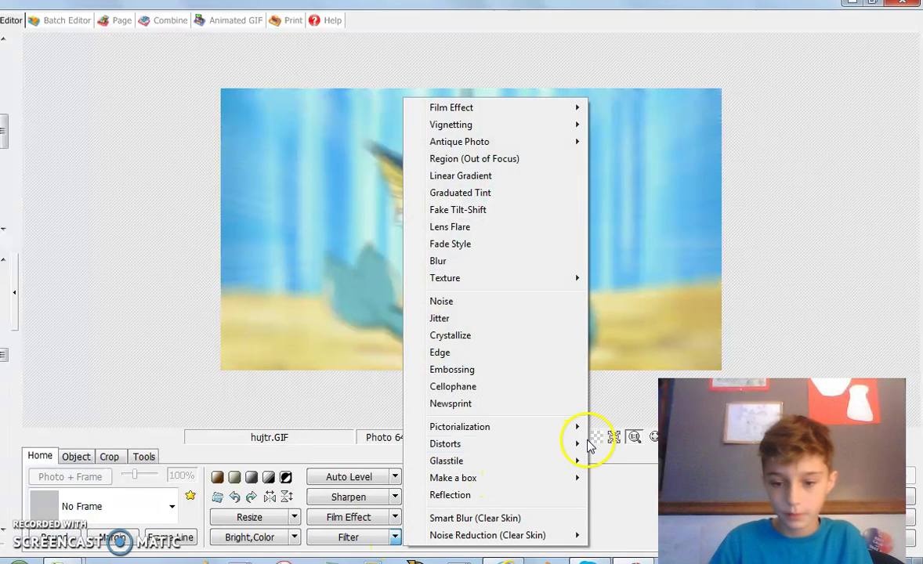
{"action": "mouse_move", "coordinate": [581, 447]}
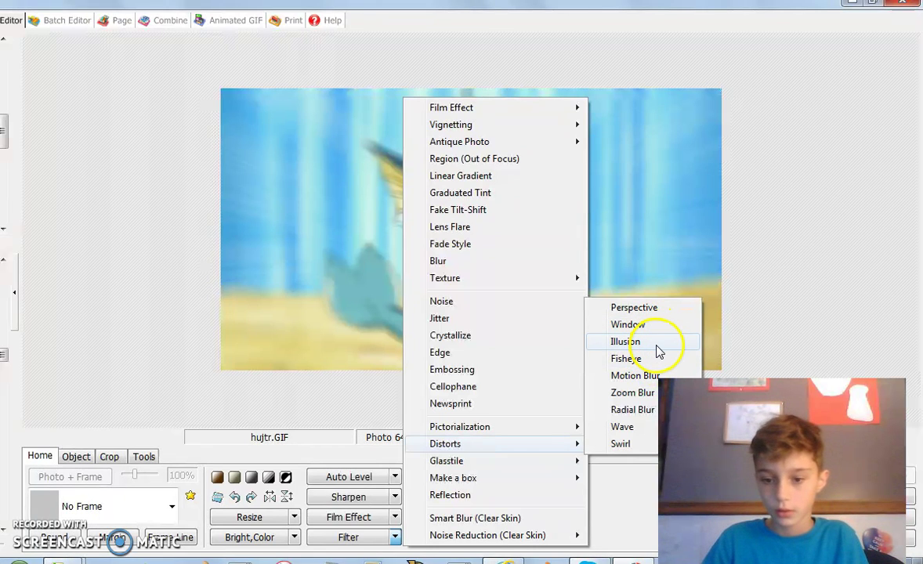
{"action": "left_click", "coordinate": [658, 350]}
{"action": "left_click", "coordinate": [204, 463]}
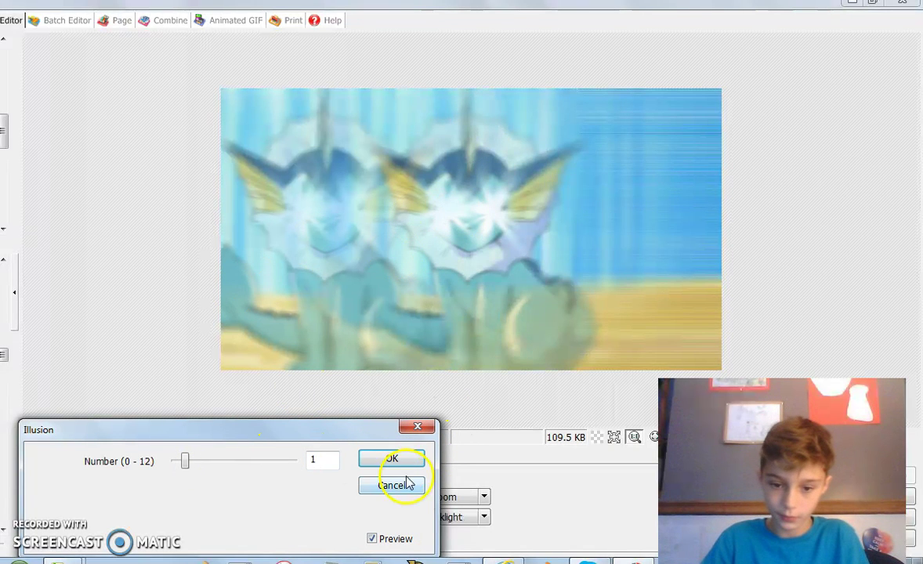
{"action": "left_click", "coordinate": [387, 461]}
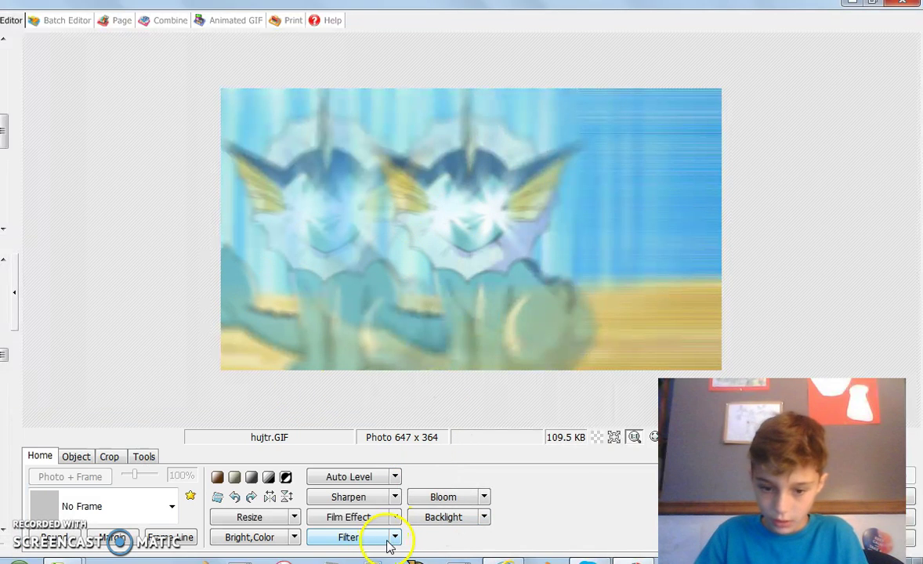
- Apply the Wave distortion to the picture with a wavelength of 1 and an amplitude of 12
{"action": "left_click", "coordinate": [396, 537]}
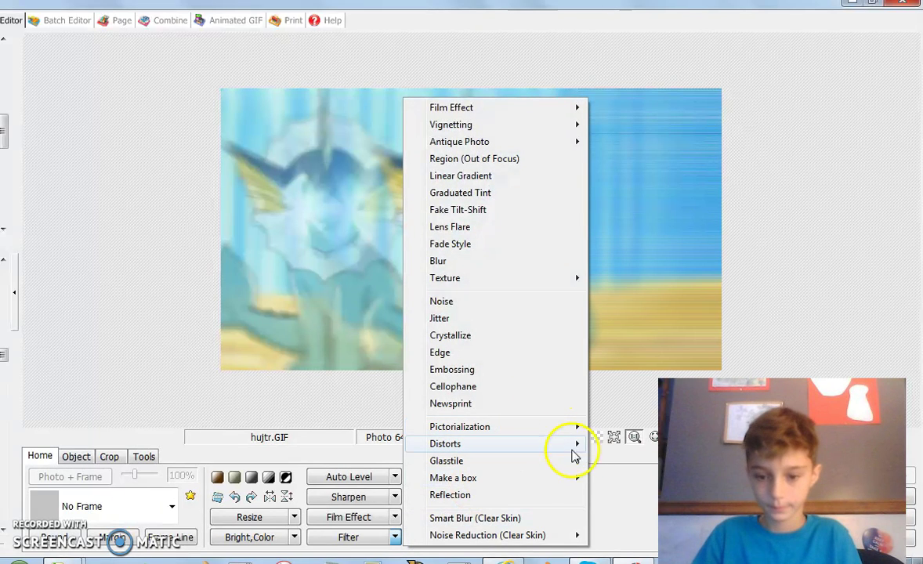
{"action": "mouse_move", "coordinate": [580, 450]}
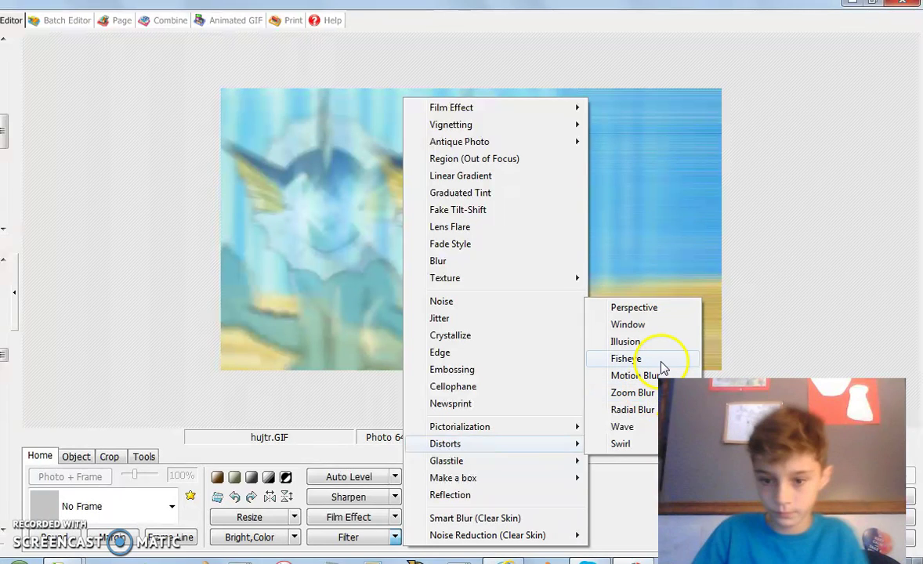
{"action": "left_click", "coordinate": [618, 428]}
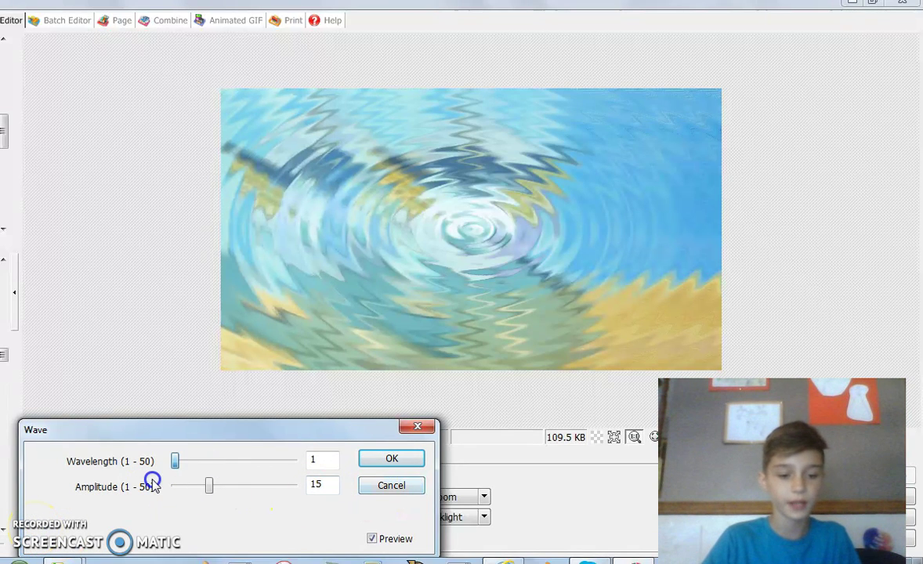
{"action": "left_click_drag", "start_coordinate": [208, 487], "coordinate": [268, 508]}
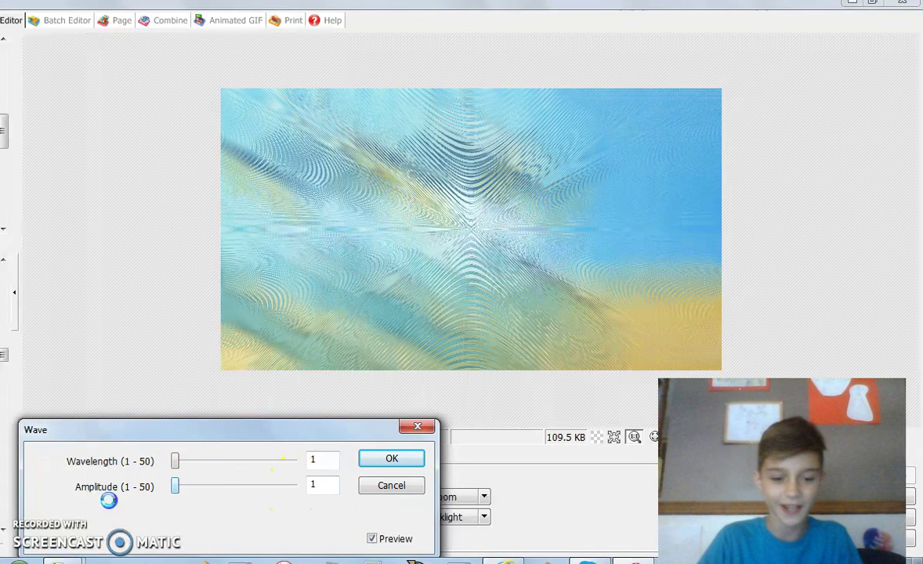
{"action": "left_click", "coordinate": [174, 487]}
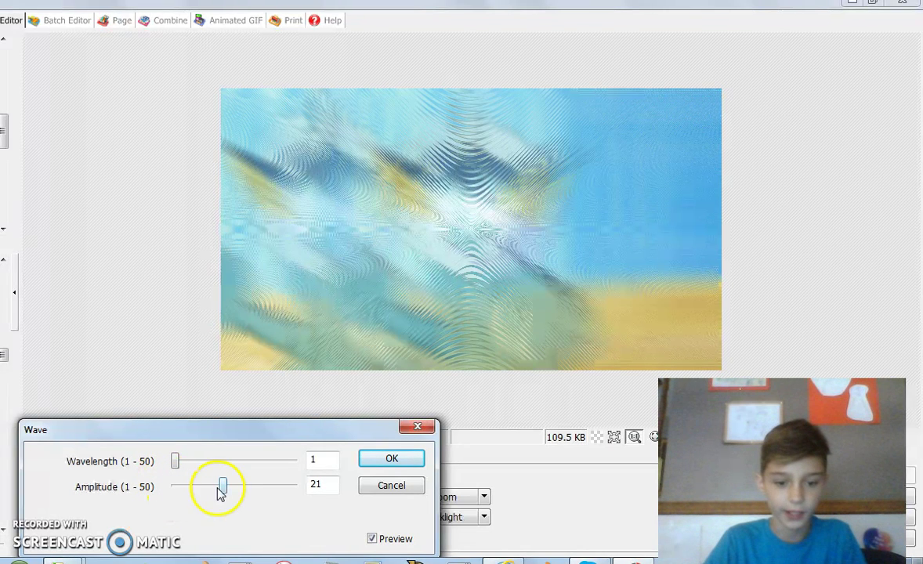
{"action": "left_click", "coordinate": [219, 490]}
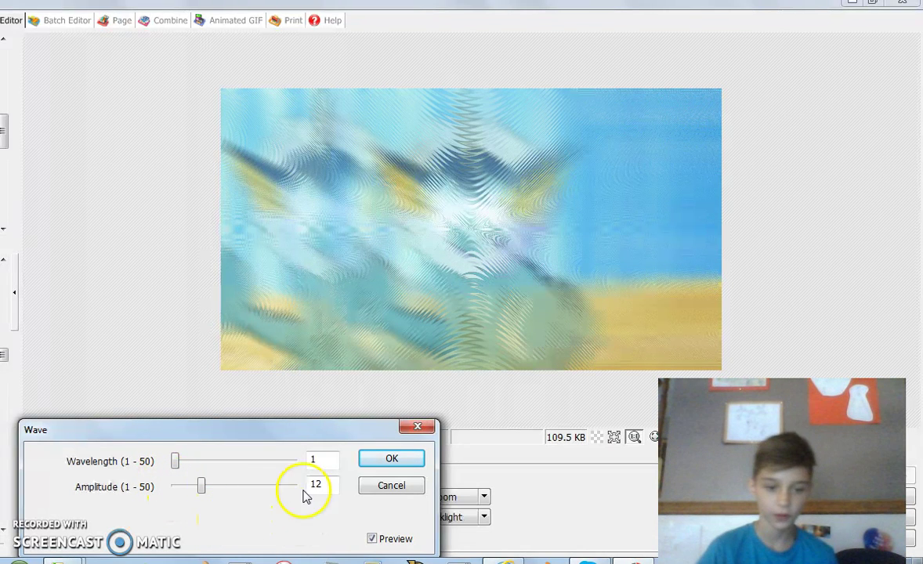
{"action": "left_click", "coordinate": [412, 460]}
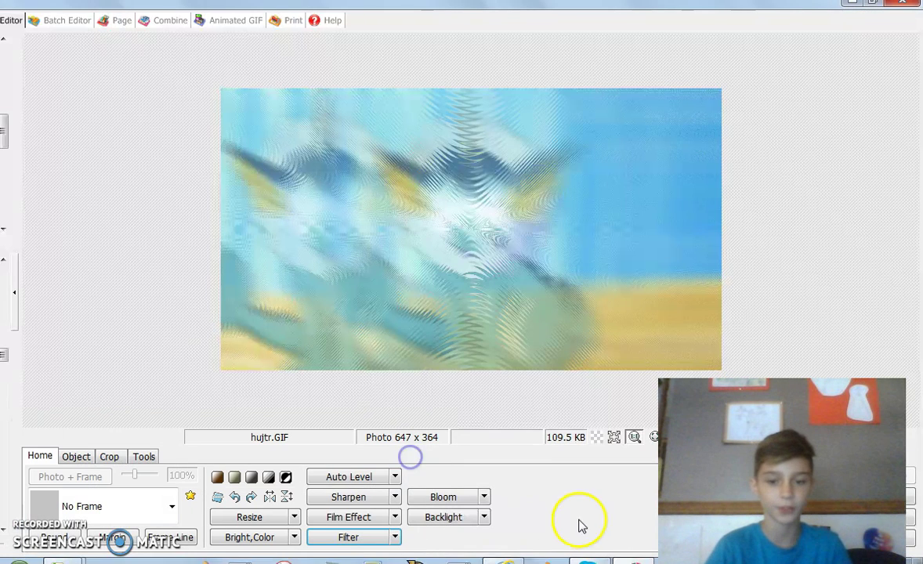
- Boost the picture's colors with a Saturation Curve whose middle point is pulled up to near-maximum output at the low-saturation end
{"action": "left_click", "coordinate": [296, 539]}
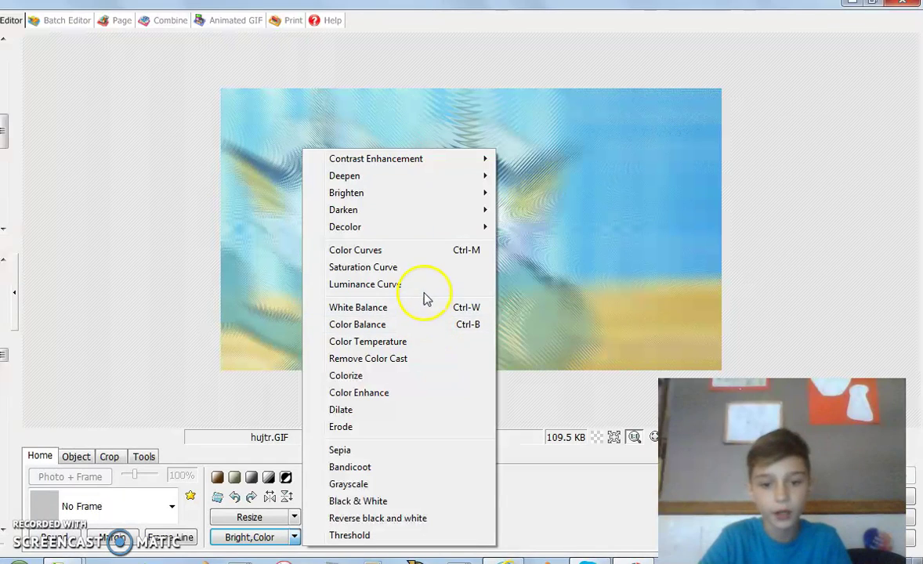
{"action": "left_click", "coordinate": [451, 267]}
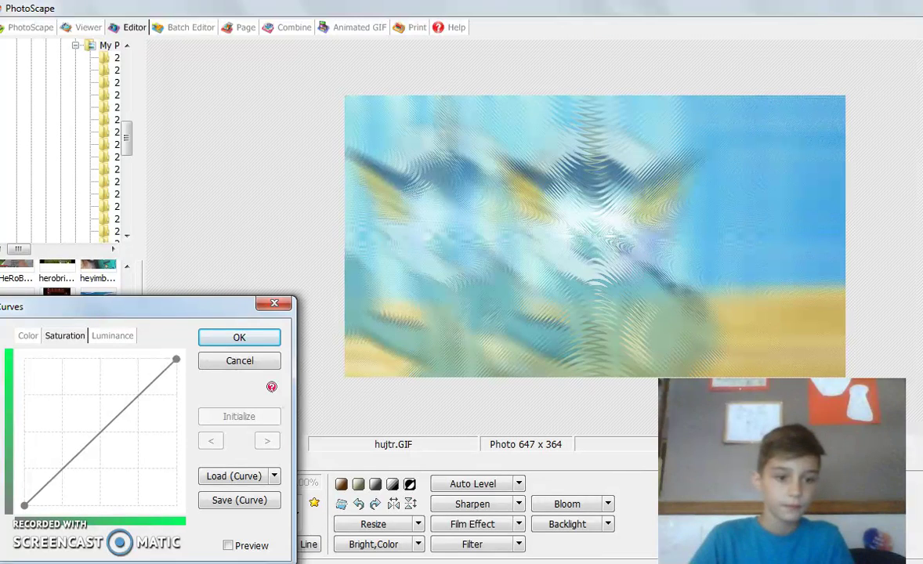
{"action": "left_click_drag", "start_coordinate": [97, 307], "coordinate": [102, 269]}
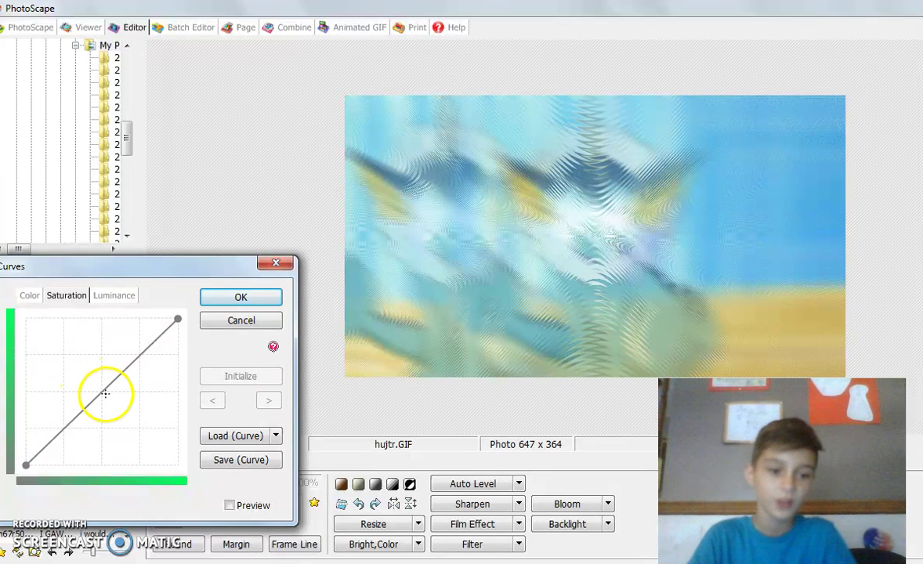
{"action": "left_click_drag", "start_coordinate": [105, 391], "coordinate": [29, 329]}
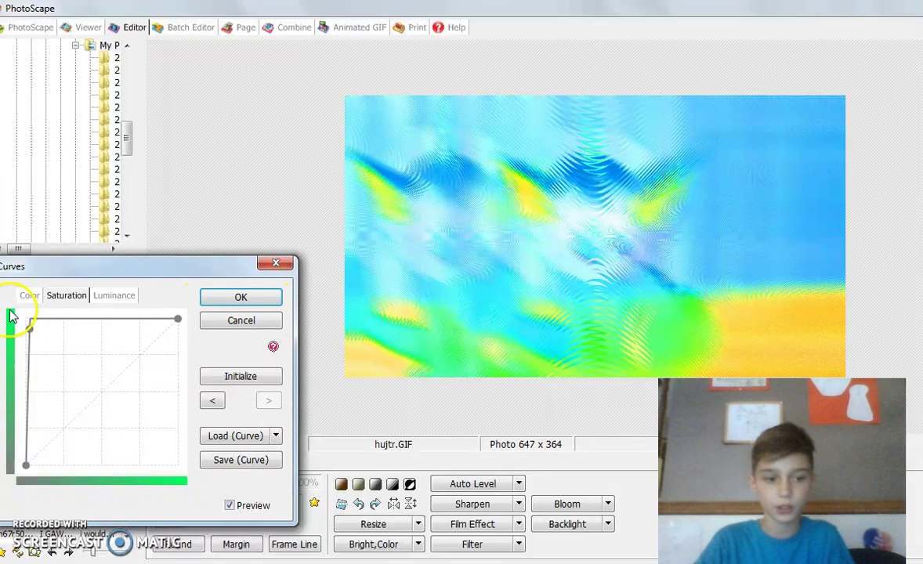
{"action": "left_click_drag", "start_coordinate": [29, 329], "coordinate": [20, 329]}
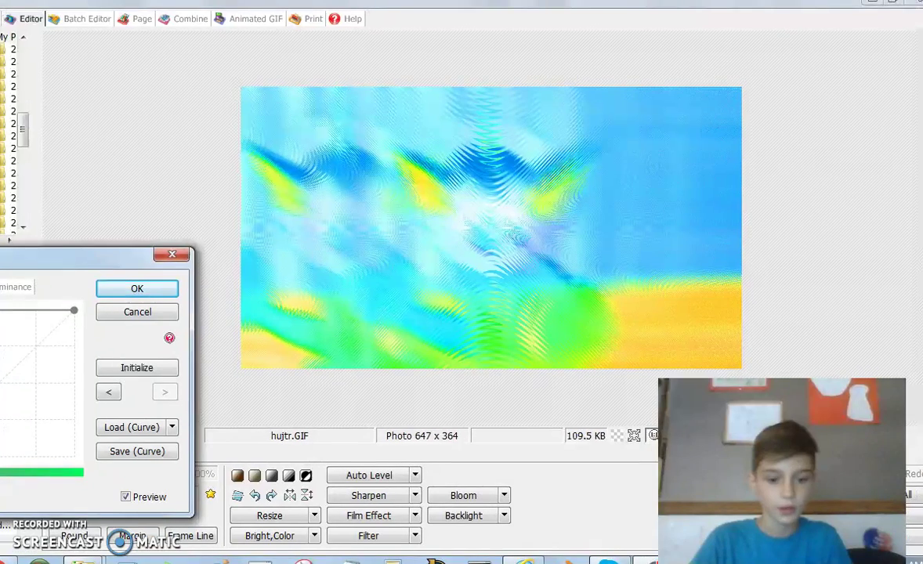
{"action": "left_click", "coordinate": [19, 325]}
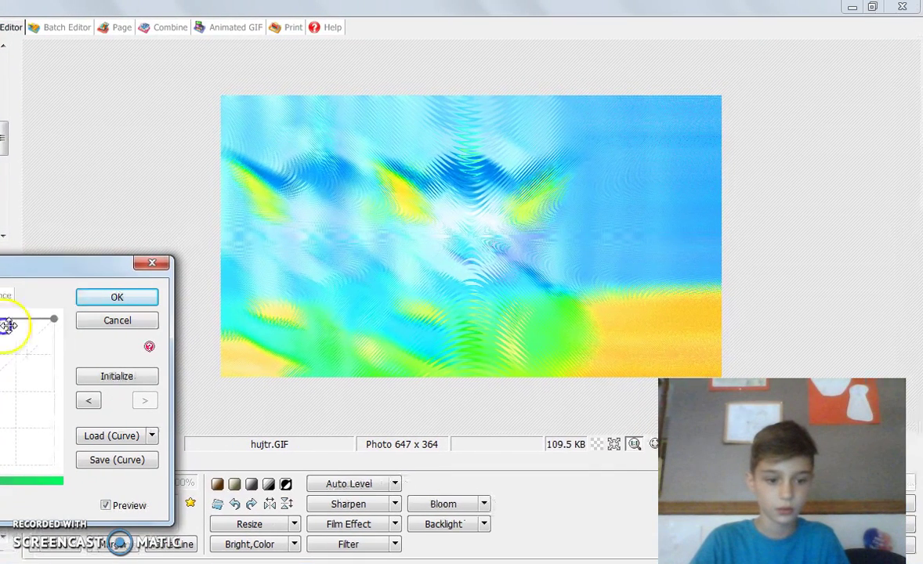
{"action": "left_click", "coordinate": [108, 298]}
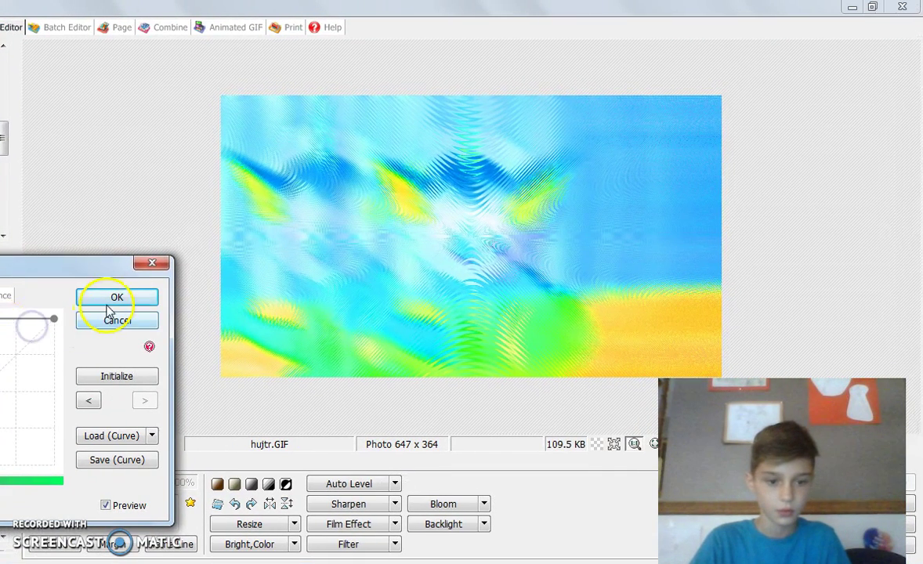
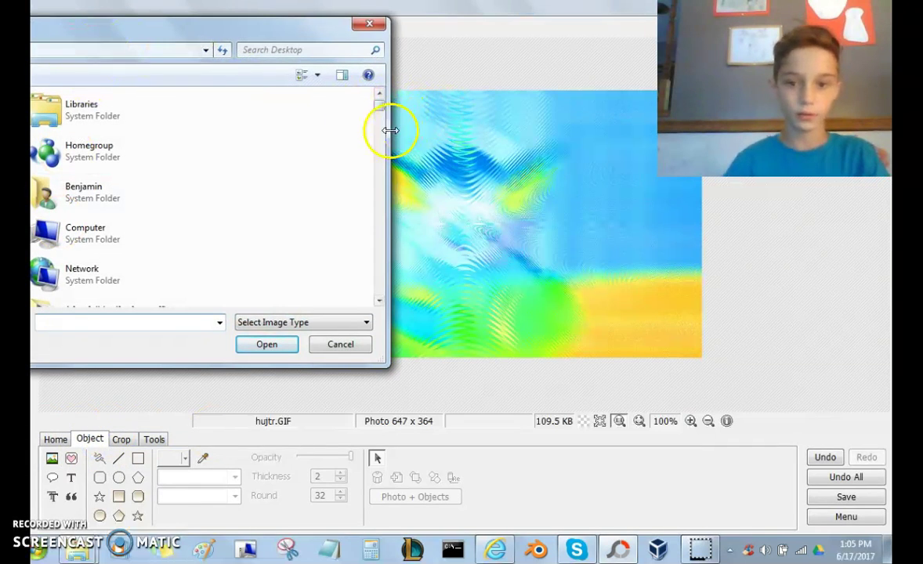
- Insert the photo fodgitspoonr.JPG as an object over the picture, keeping its opacity at 255
{"action": "left_click_drag", "start_coordinate": [387, 131], "coordinate": [272, 159]}
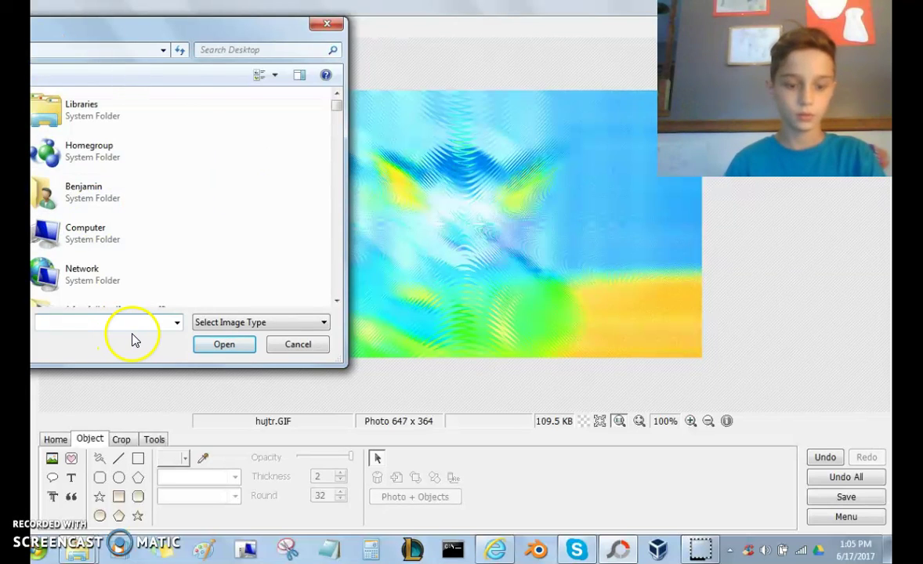
{"action": "type", "text": "f"}
{"action": "key", "text": "Down"}
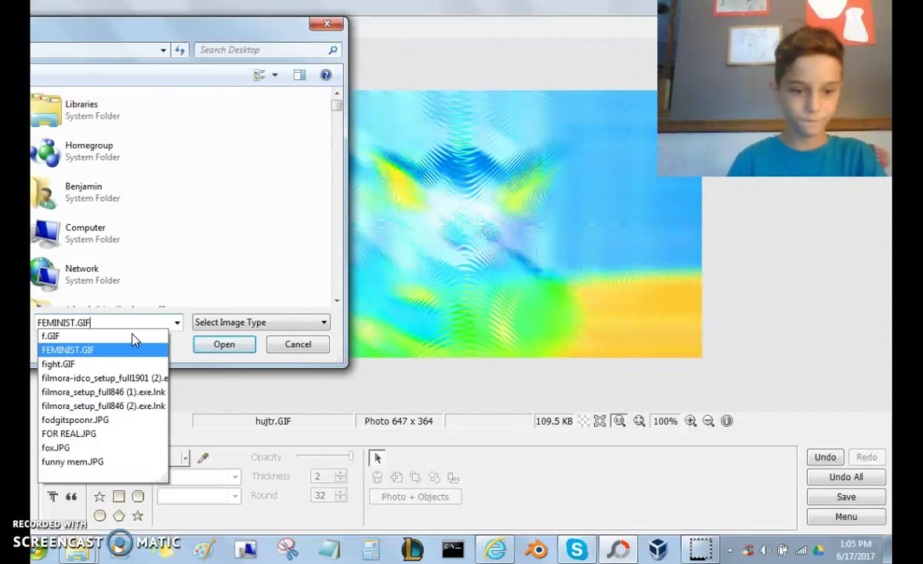
{"action": "key", "text": "Down"}
{"action": "key", "text": "Down"}
{"action": "key", "text": "Down"}
{"action": "key", "text": "Down"}
{"action": "key", "text": "Down"}
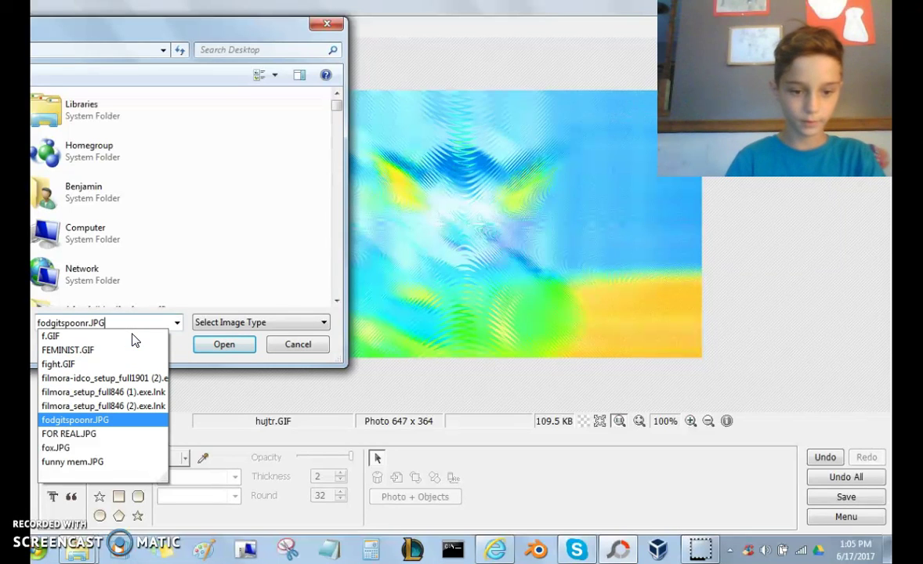
{"action": "key", "text": "Return"}
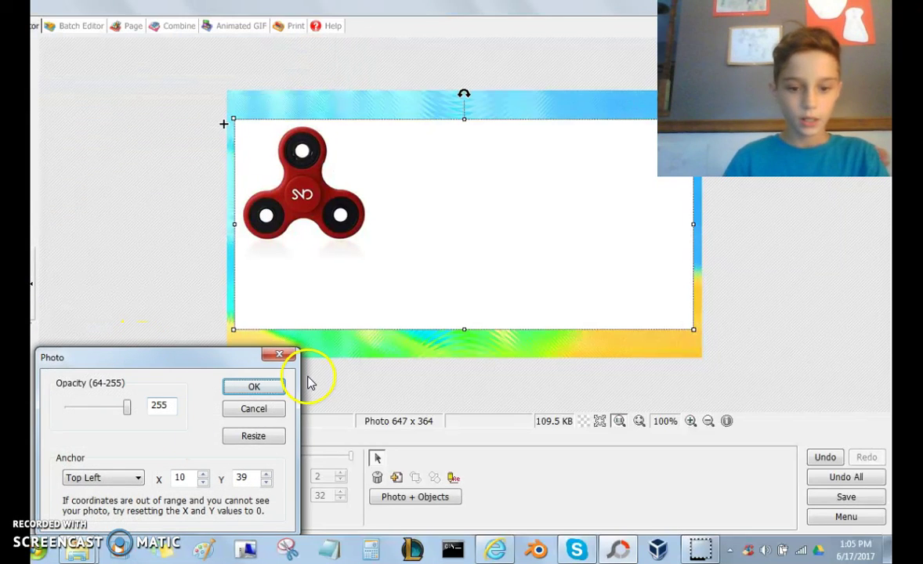
{"action": "left_click", "coordinate": [253, 387]}
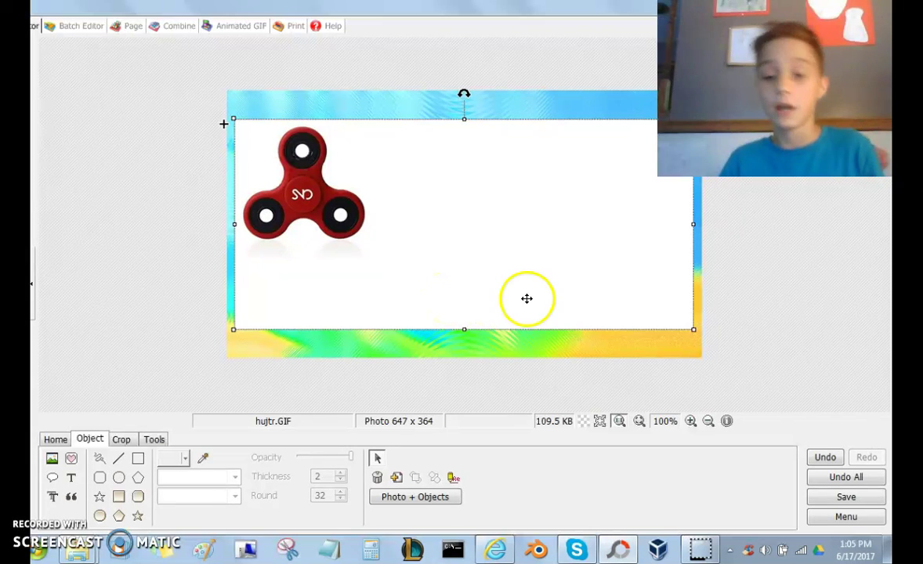
- Shrink the inserted spinner photo to a tiny size and place it in the picture's lower-left corner
{"action": "left_click_drag", "start_coordinate": [469, 336], "coordinate": [476, 176]}
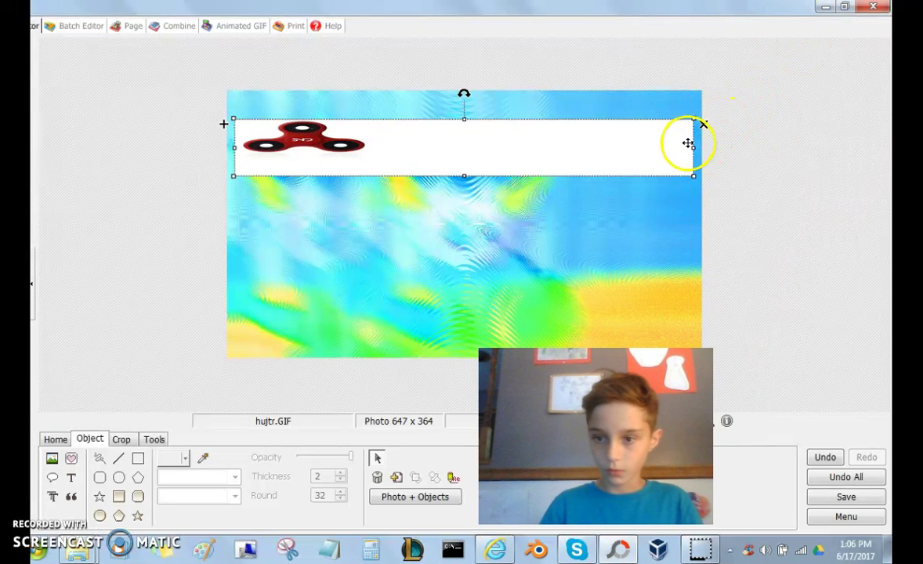
{"action": "left_click_drag", "start_coordinate": [694, 148], "coordinate": [244, 153]}
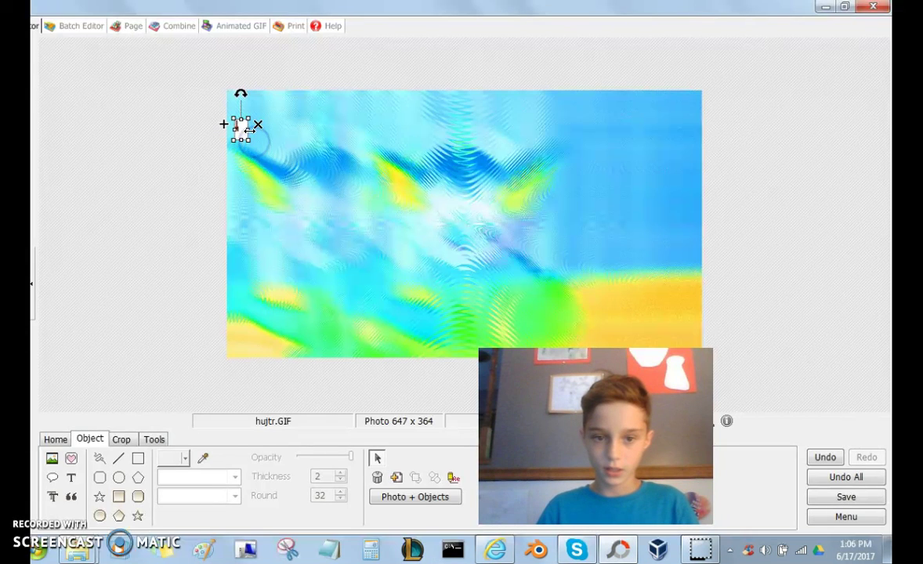
{"action": "left_click_drag", "start_coordinate": [241, 129], "coordinate": [233, 345]}
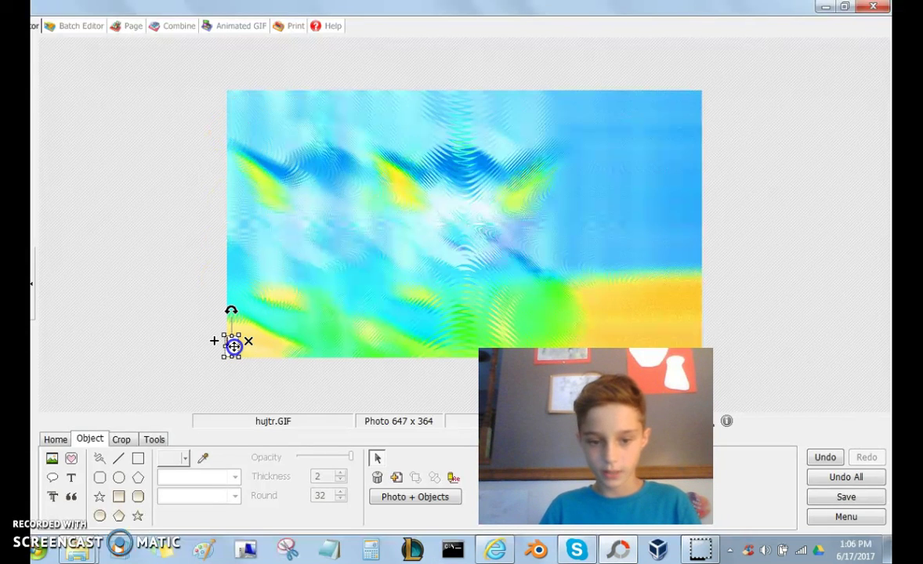
{"action": "left_click", "coordinate": [63, 440]}
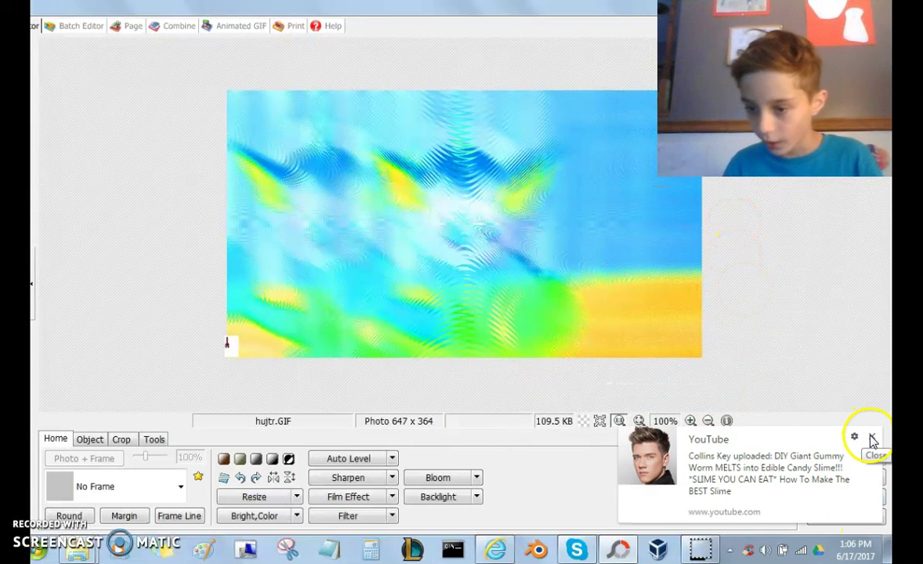
{"action": "left_click", "coordinate": [872, 441]}
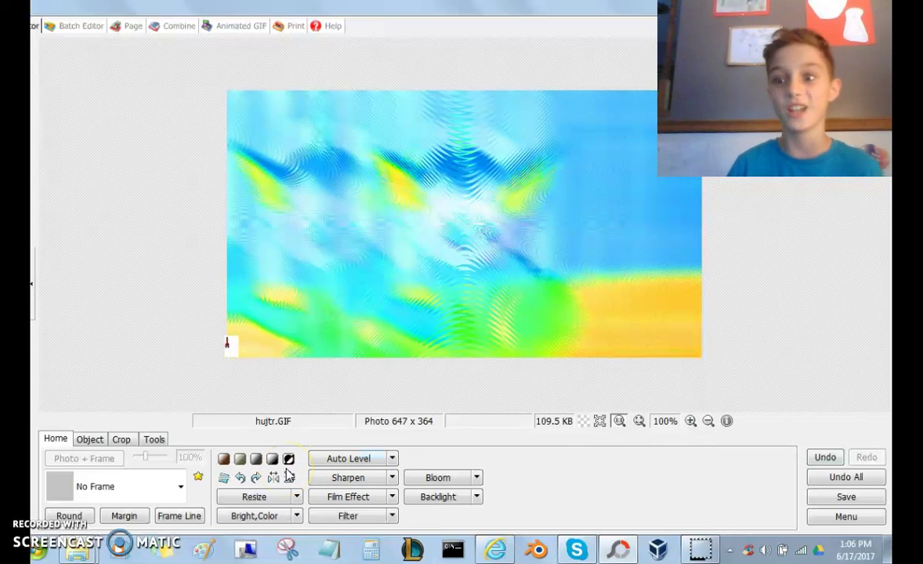
{"action": "left_click", "coordinate": [393, 515]}
{"action": "mouse_move", "coordinate": [561, 429]}
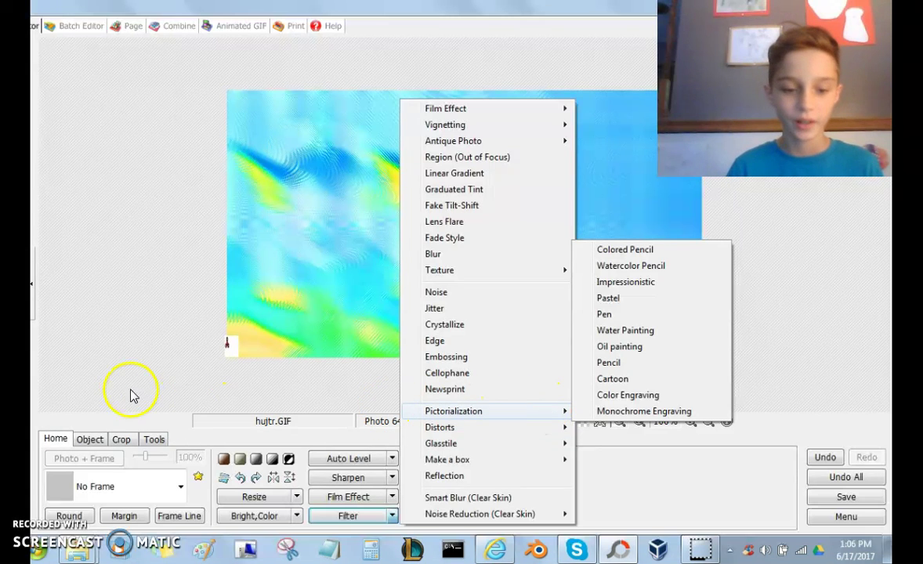
{"action": "left_click", "coordinate": [110, 357]}
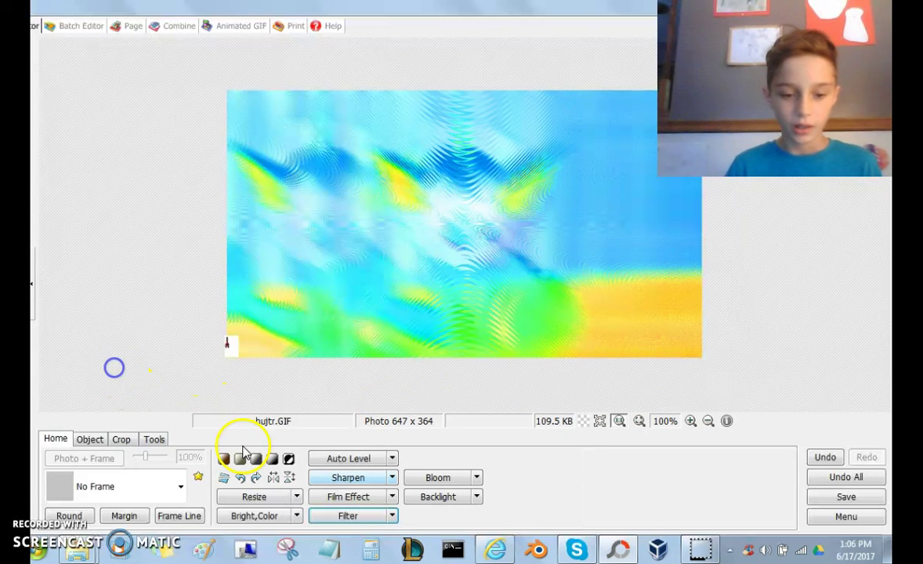
- Start a Color Balance adjustment on the picture and shift the cyan–red balance to 74% toward red
{"action": "left_click", "coordinate": [298, 517]}
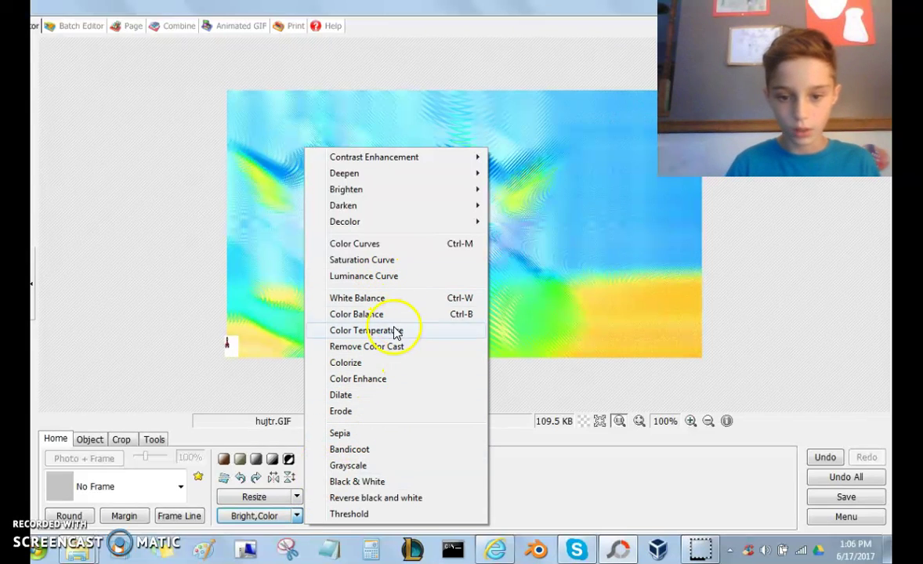
{"action": "left_click", "coordinate": [356, 316]}
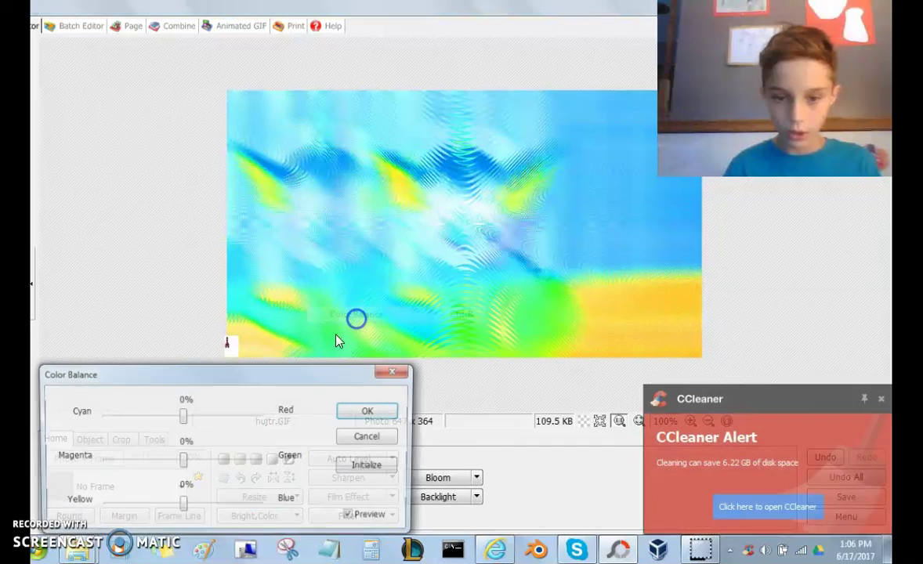
{"action": "left_click", "coordinate": [882, 401]}
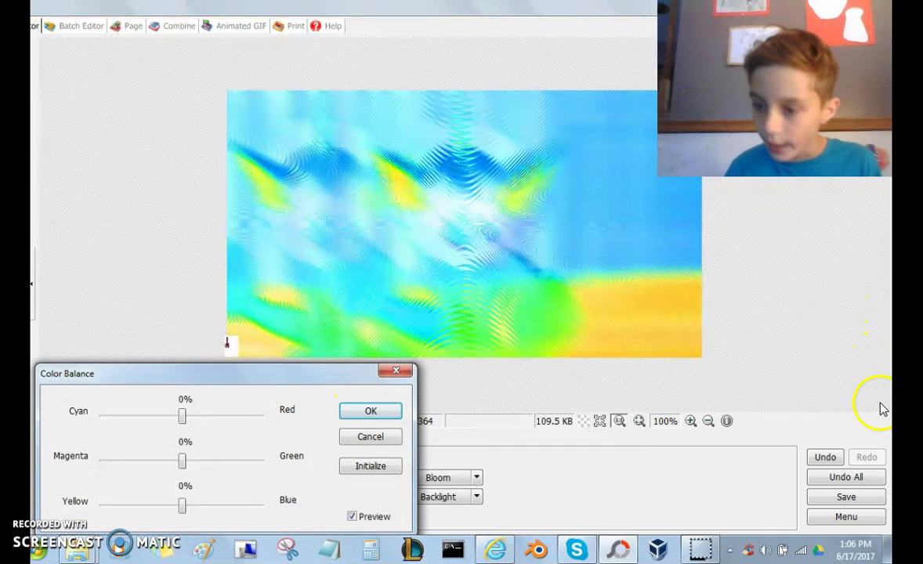
{"action": "left_click_drag", "start_coordinate": [182, 416], "coordinate": [308, 453]}
{"action": "left_click_drag", "start_coordinate": [255, 417], "coordinate": [223, 422]}
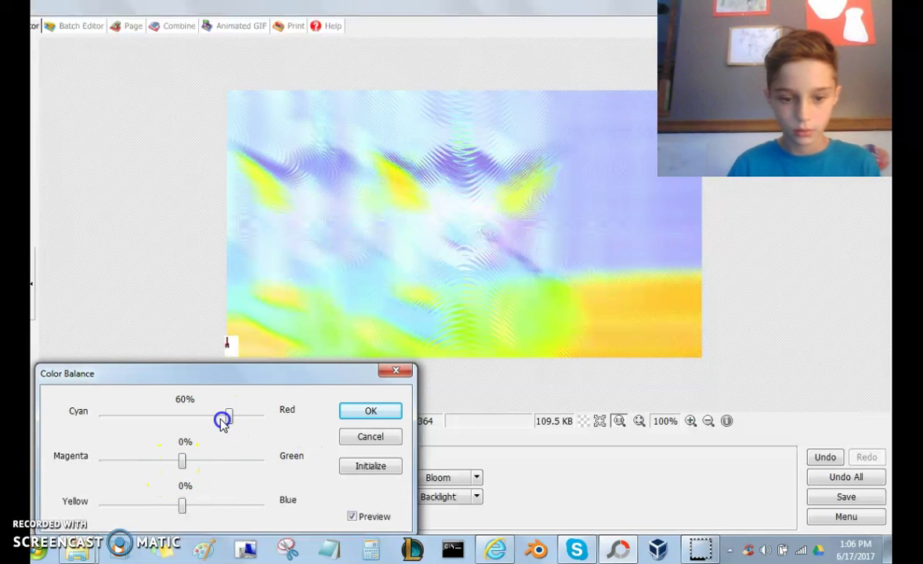
{"action": "left_click", "coordinate": [225, 418]}
{"action": "left_click", "coordinate": [240, 421]}
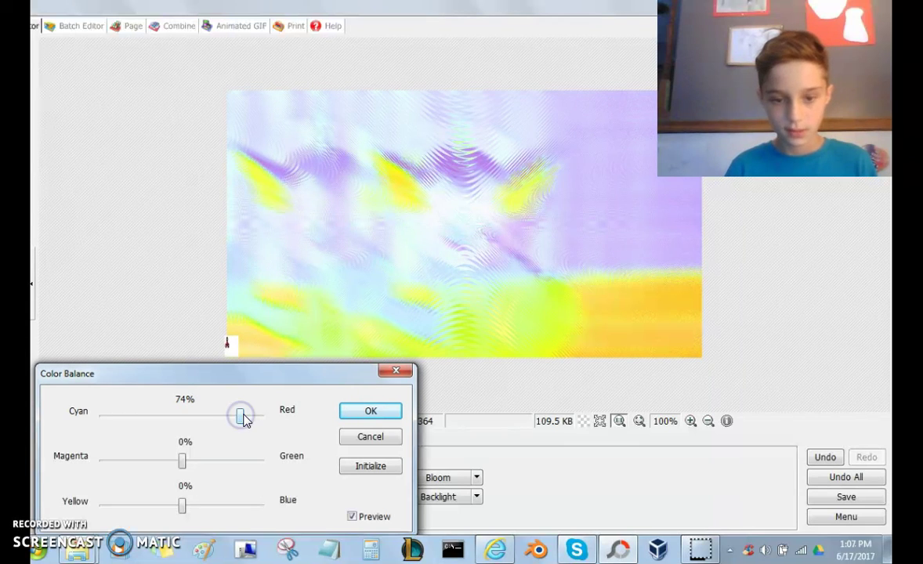
- Set the magenta–green balance to -12% and the yellow–blue balance to 5%, and apply the color balance
{"action": "left_click", "coordinate": [193, 464]}
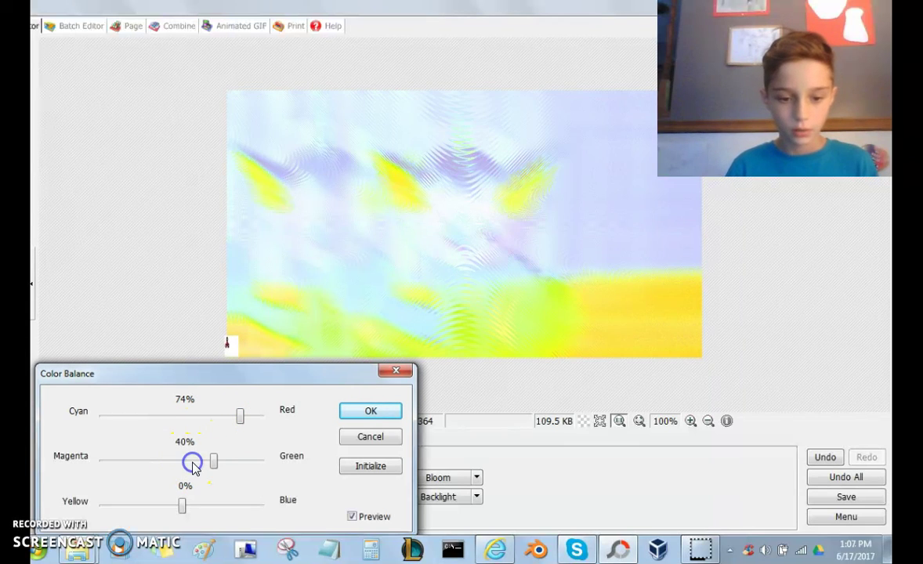
{"action": "left_click_drag", "start_coordinate": [174, 451], "coordinate": [173, 447]}
{"action": "left_click_drag", "start_coordinate": [185, 510], "coordinate": [195, 510]}
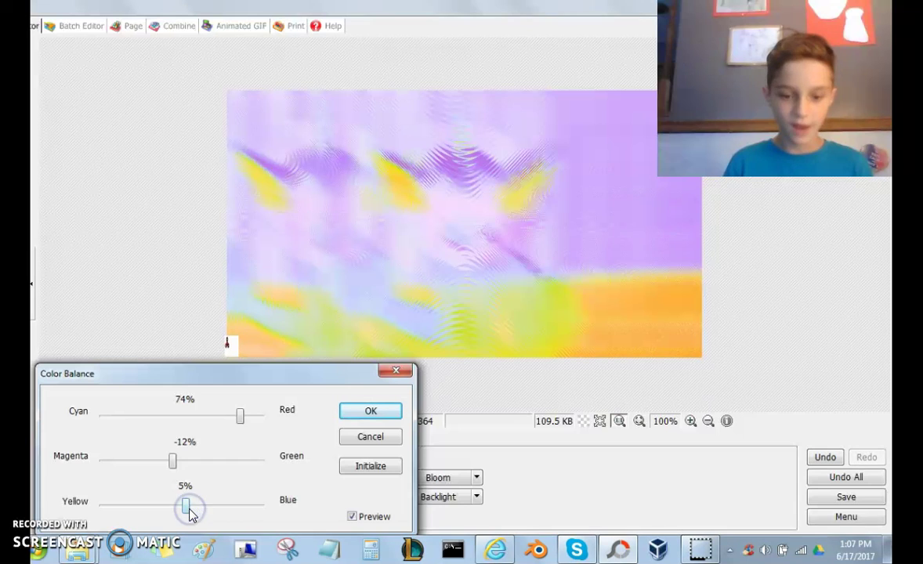
{"action": "left_click", "coordinate": [366, 409]}
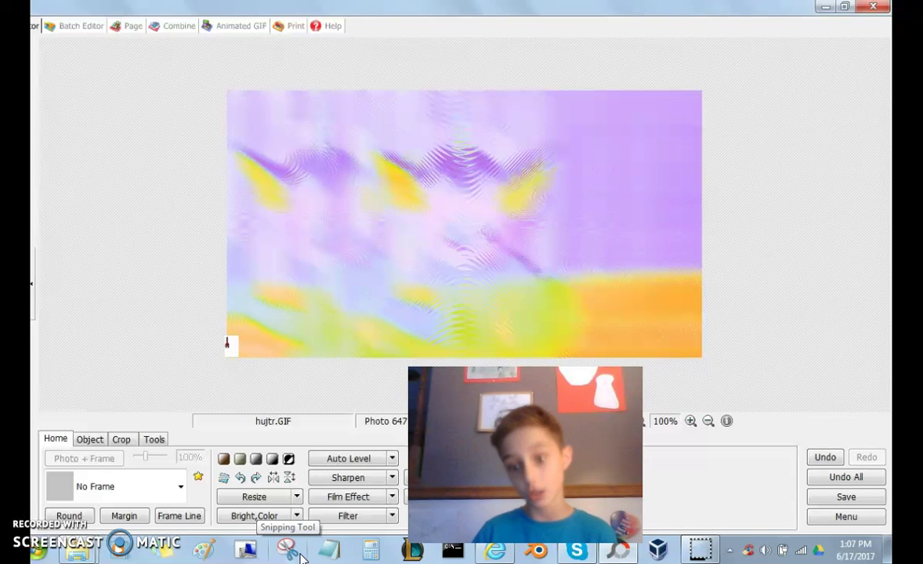
{"action": "left_click", "coordinate": [66, 540]}
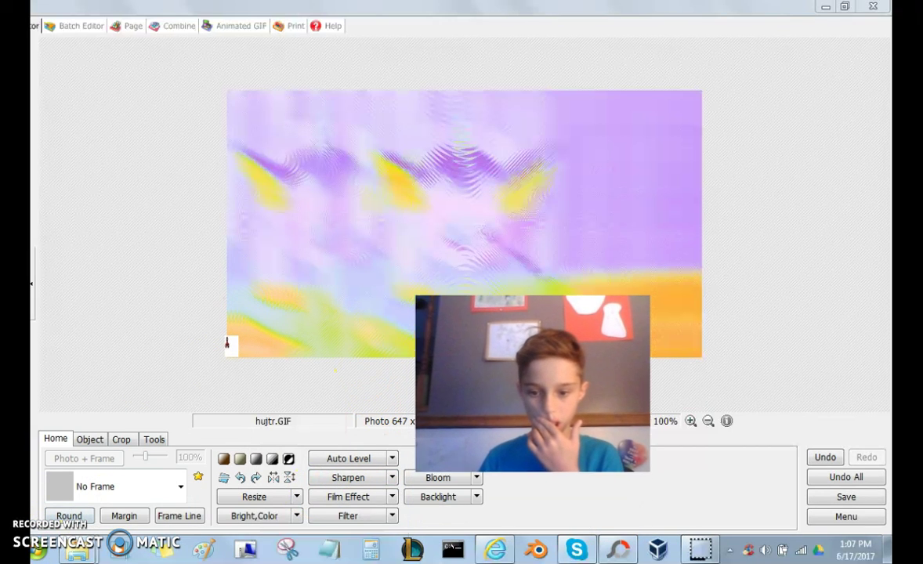
{"action": "left_click", "coordinate": [701, 545]}
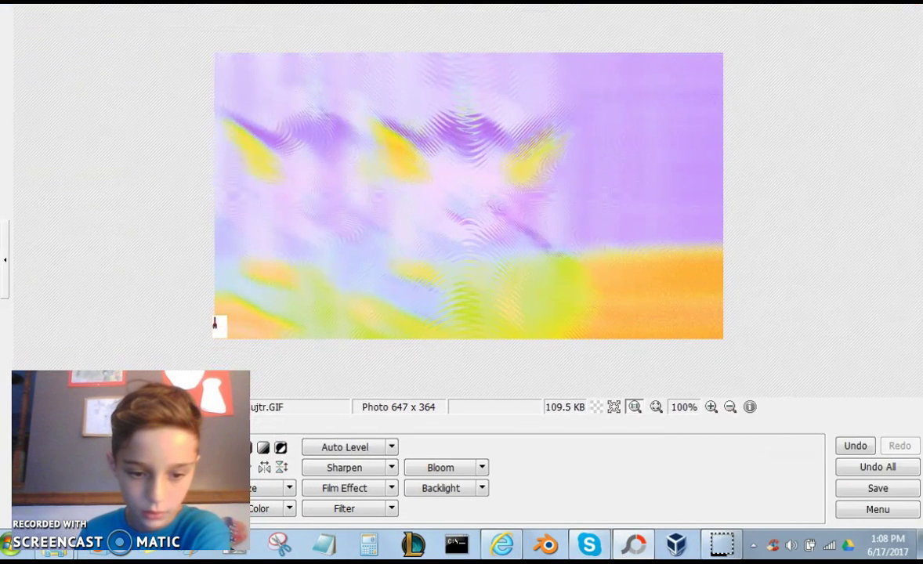
{"action": "left_click", "coordinate": [283, 543]}
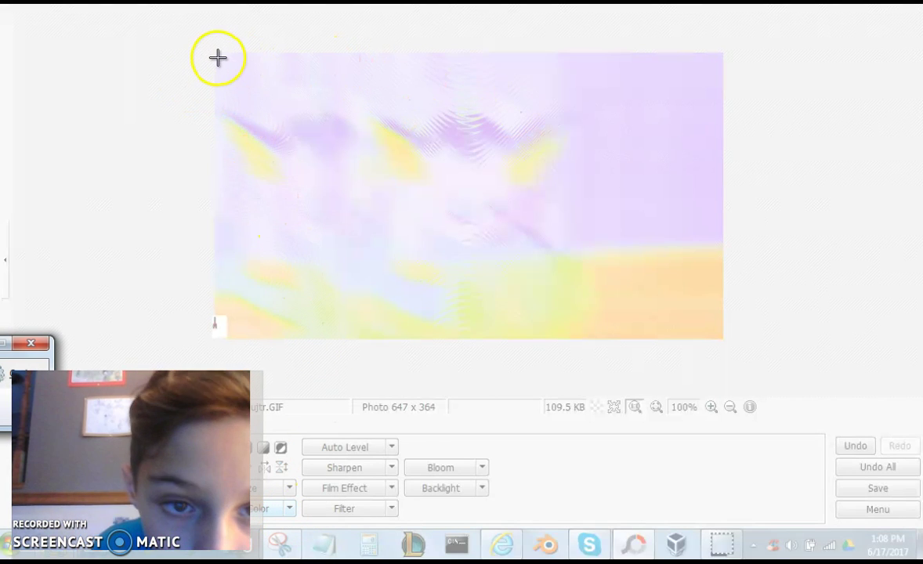
{"action": "left_click_drag", "start_coordinate": [219, 55], "coordinate": [218, 376]}
{"action": "left_click_drag", "start_coordinate": [220, 326], "coordinate": [217, 322]}
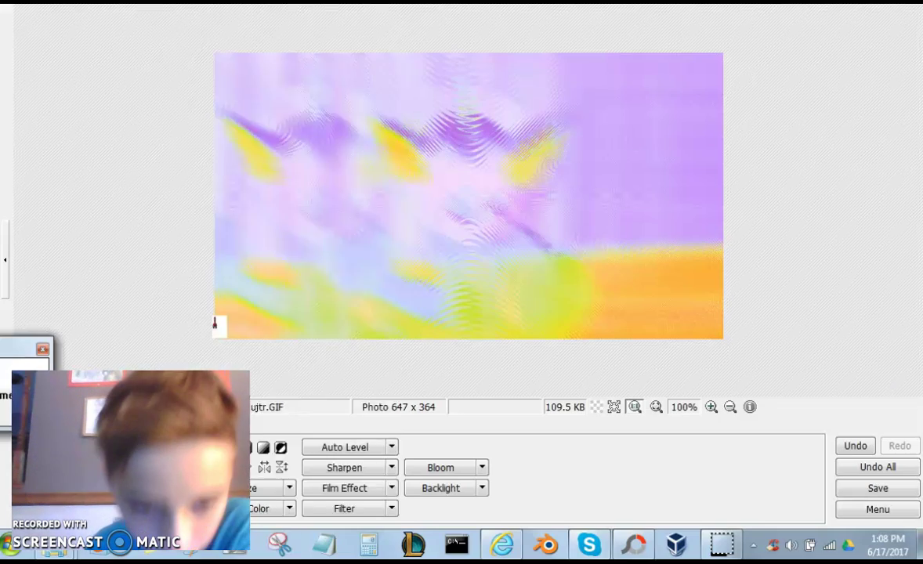
{"action": "key", "text": "alt+F4"}
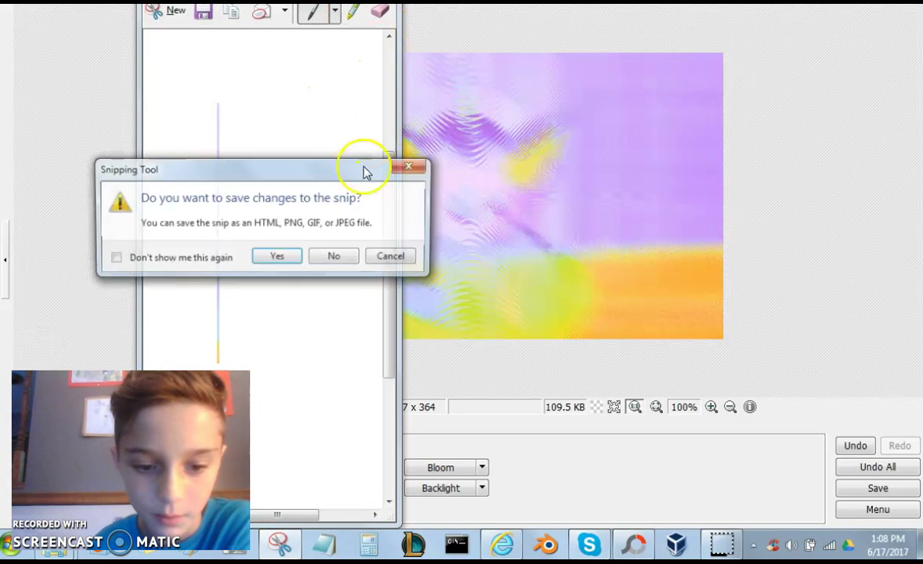
{"action": "left_click", "coordinate": [335, 261]}
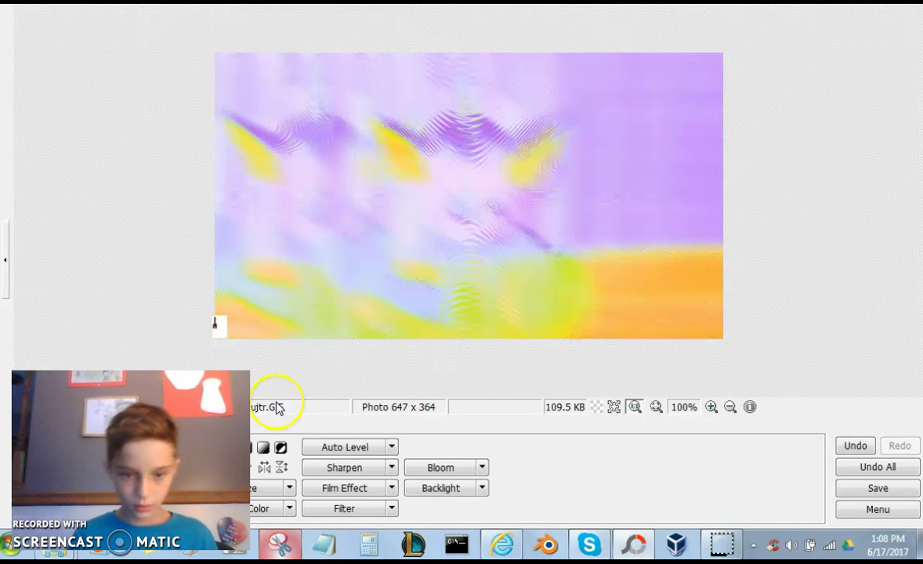
- Capture the whole edited picture with Snipping Tool and save the snip to the desktop as a PNG named 129
{"action": "left_click", "coordinate": [279, 544]}
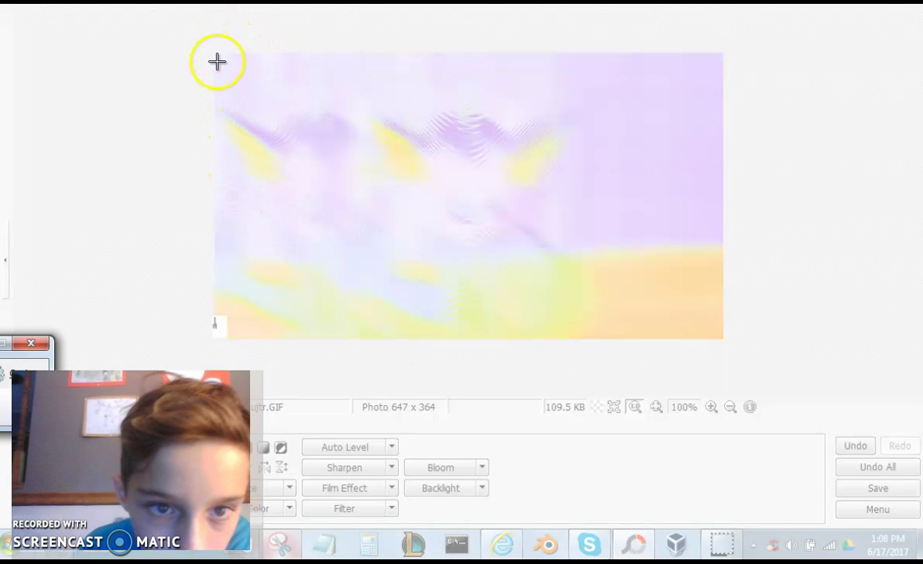
{"action": "left_click_drag", "start_coordinate": [214, 54], "coordinate": [714, 338]}
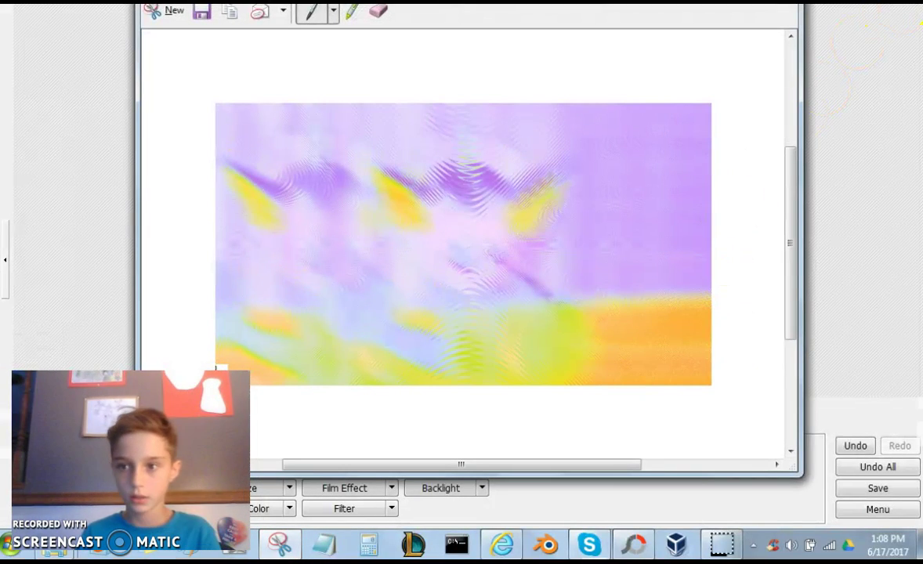
{"action": "key", "text": "ctrl+n"}
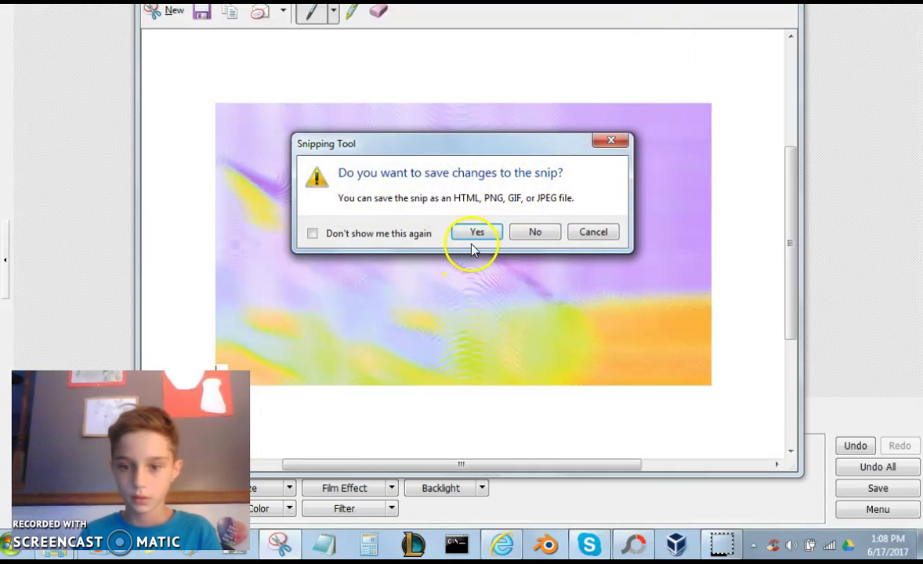
{"action": "left_click", "coordinate": [487, 232]}
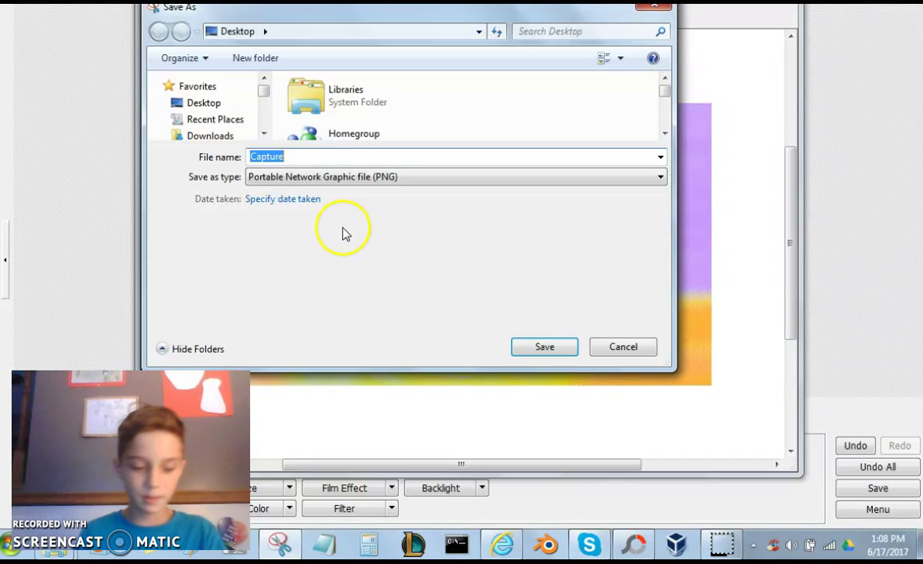
{"action": "type", "text": "129"}
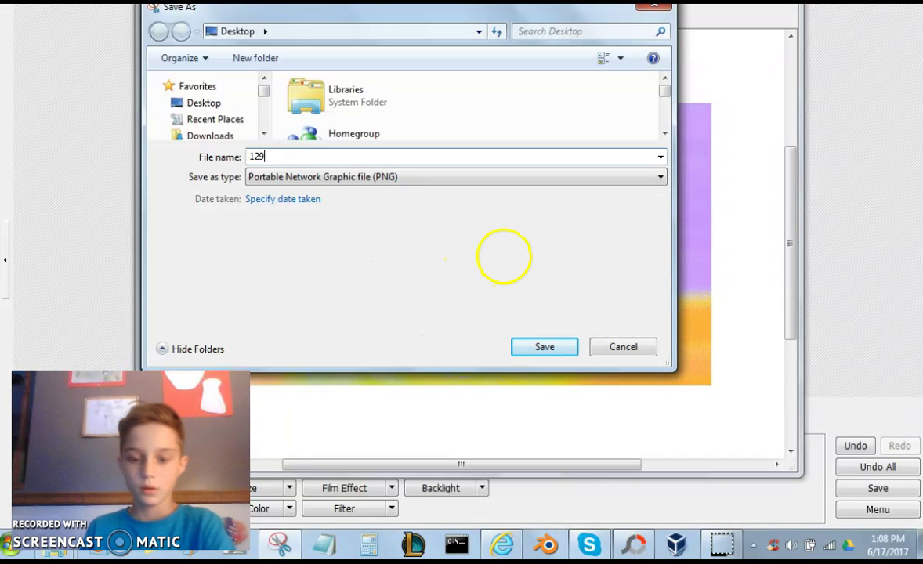
{"action": "left_click", "coordinate": [545, 347]}
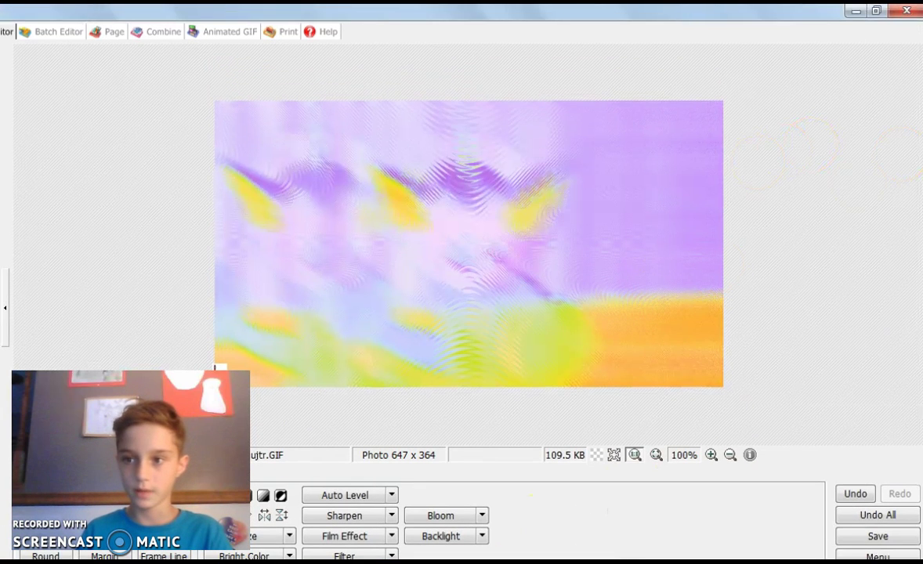
- Switch to Google Chrome and look through the meme posts on the open Instagram profile
{"action": "left_click", "coordinate": [854, 11]}
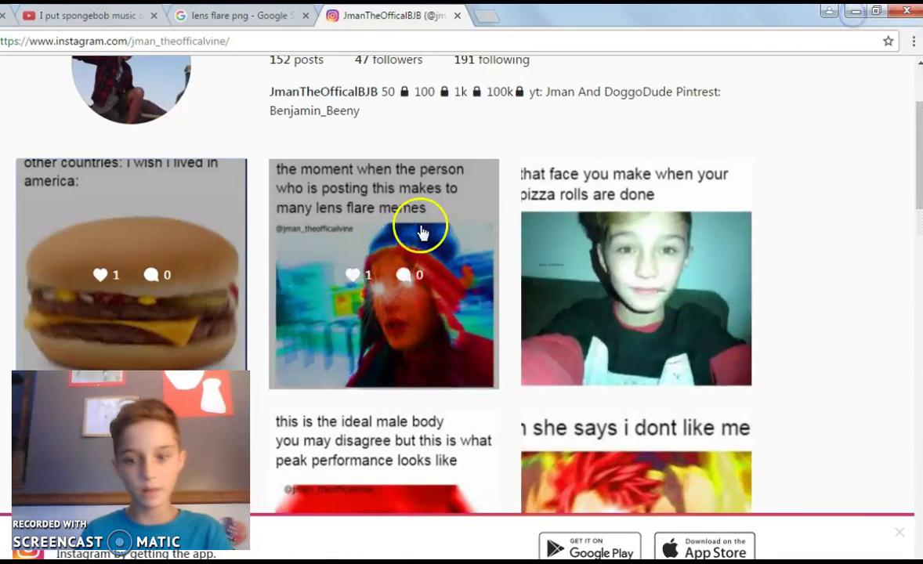
{"action": "scroll", "coordinate": [325, 279], "scroll_direction": "up", "scroll_amount": 2}
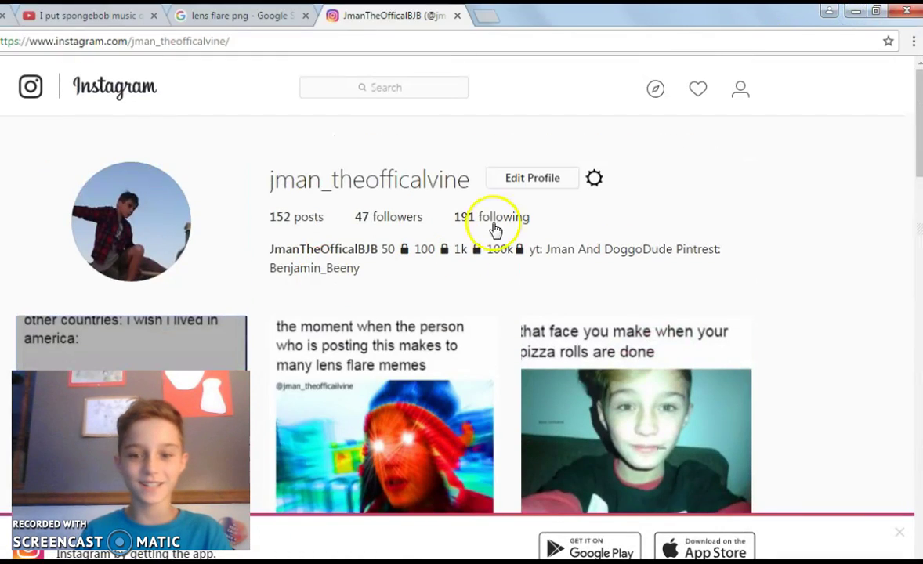
{"action": "scroll", "coordinate": [391, 366], "scroll_direction": "down", "scroll_amount": 3}
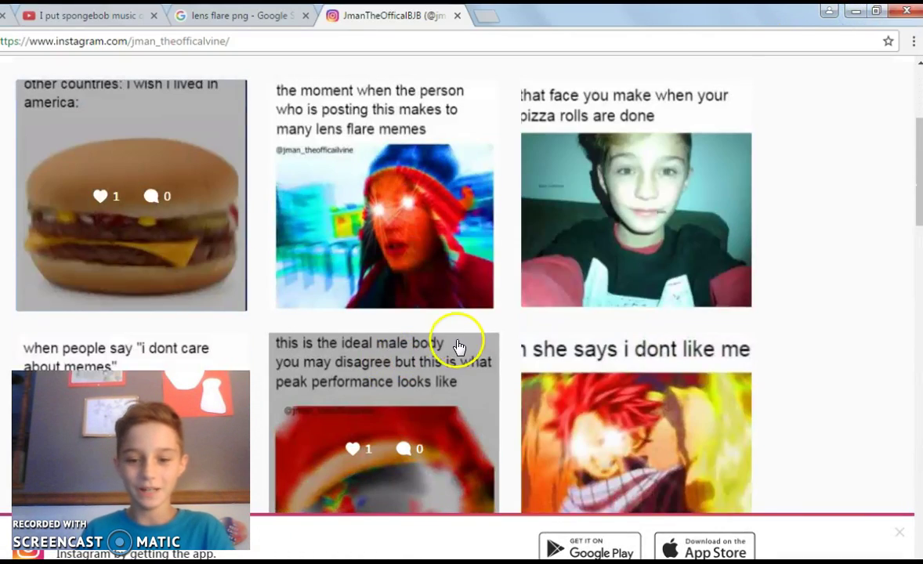
{"action": "scroll", "coordinate": [474, 348], "scroll_direction": "down", "scroll_amount": 10}
{"action": "scroll", "coordinate": [478, 350], "scroll_direction": "up", "scroll_amount": 4}
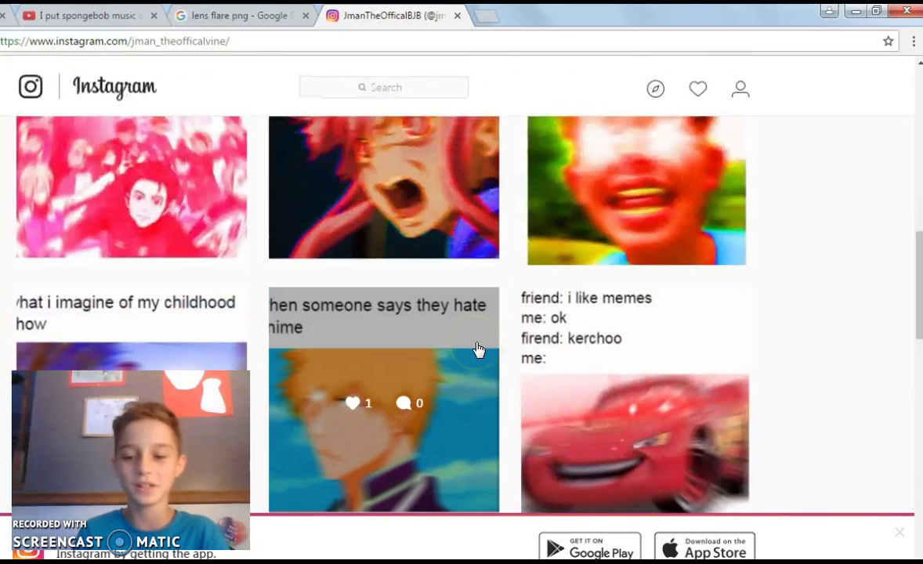
{"action": "scroll", "coordinate": [478, 351], "scroll_direction": "down", "scroll_amount": 1}
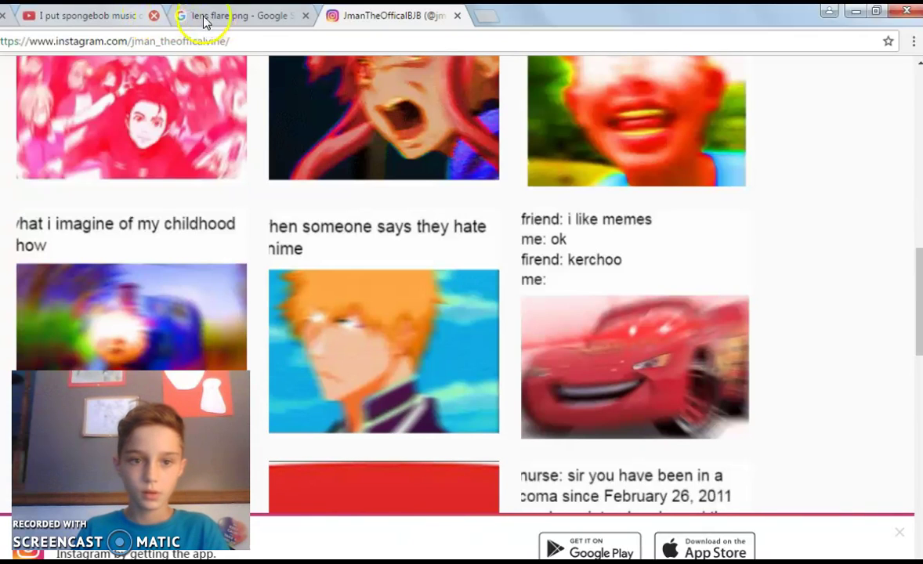
- Open the Dankland Meme Generator in a new browser tab and add the saved snip of the edited picture as the meme image
{"action": "left_click", "coordinate": [154, 15]}
{"action": "left_click", "coordinate": [336, 19]}
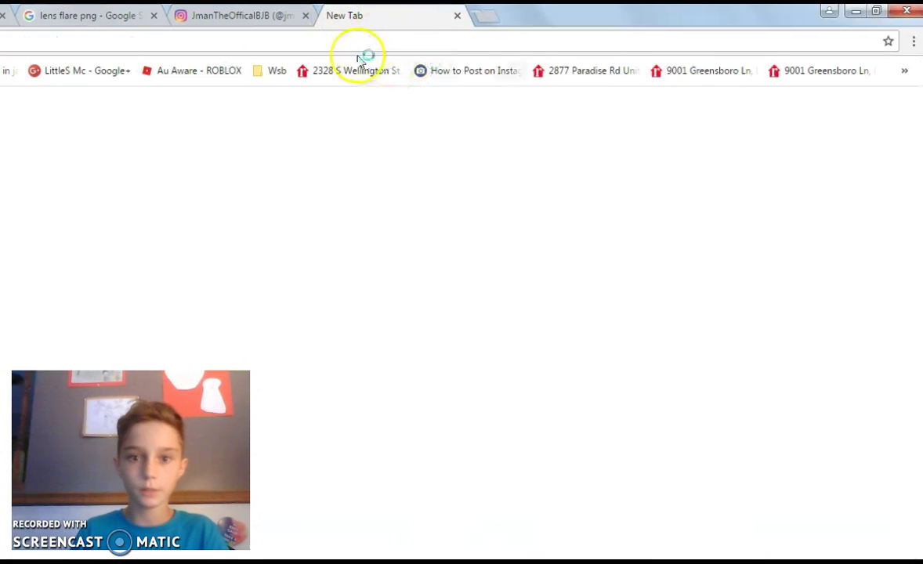
{"action": "type", "text": "da"}
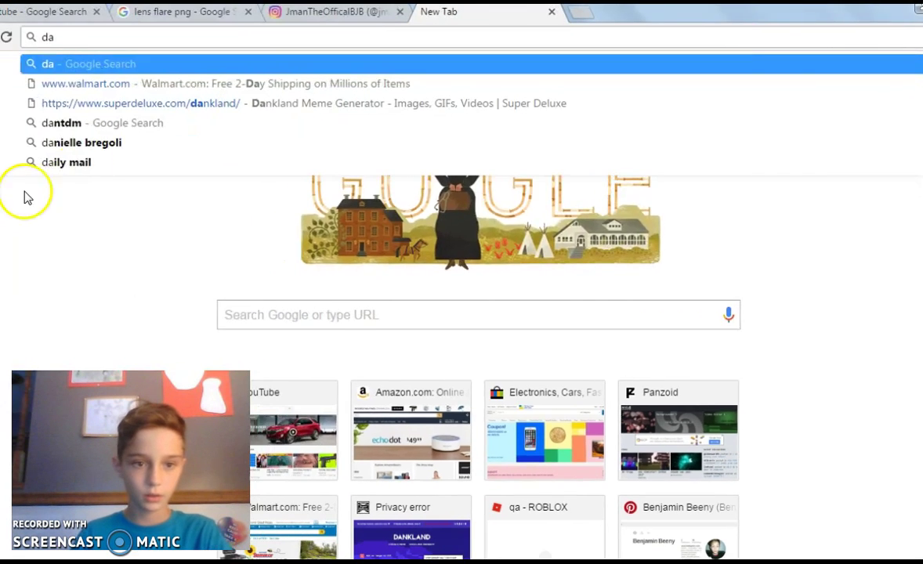
{"action": "left_click", "coordinate": [160, 104]}
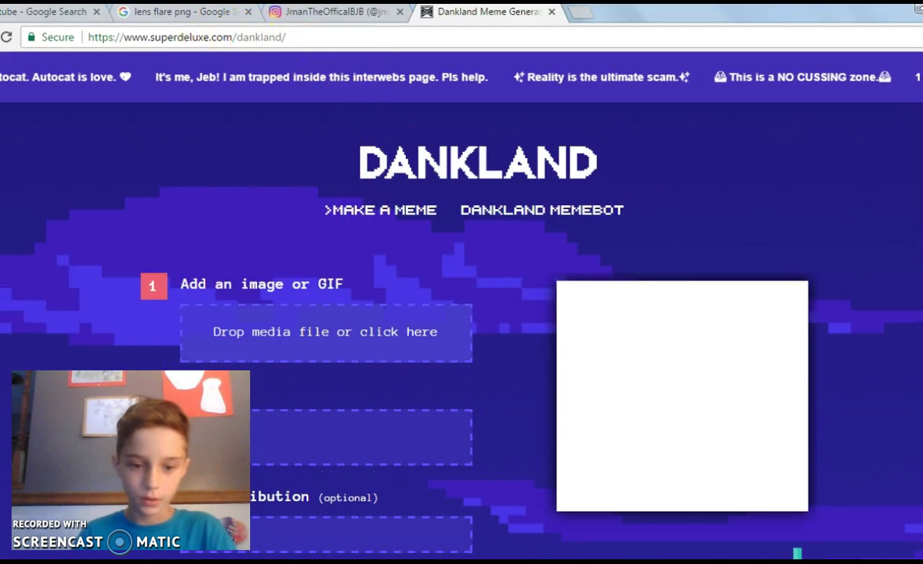
{"action": "left_click", "coordinate": [342, 335]}
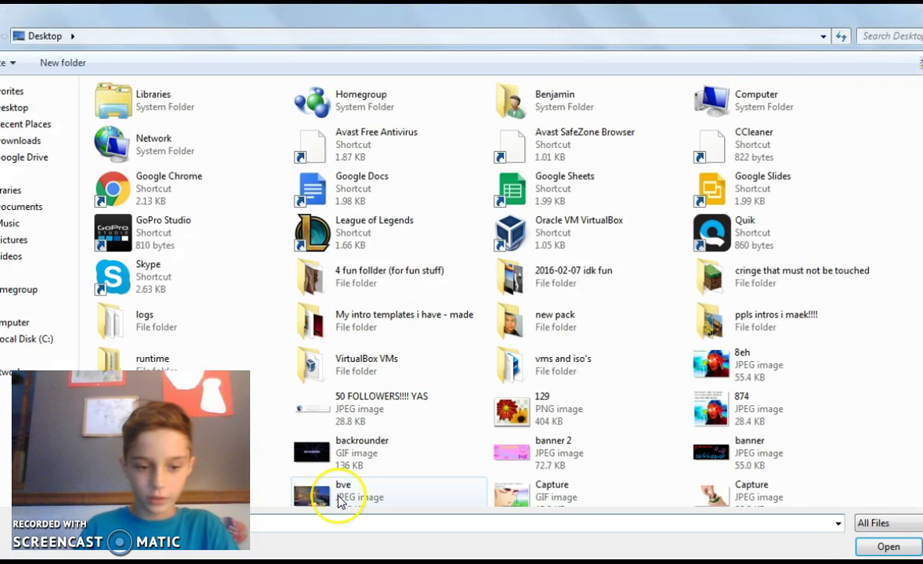
{"action": "double_click", "coordinate": [339, 495]}
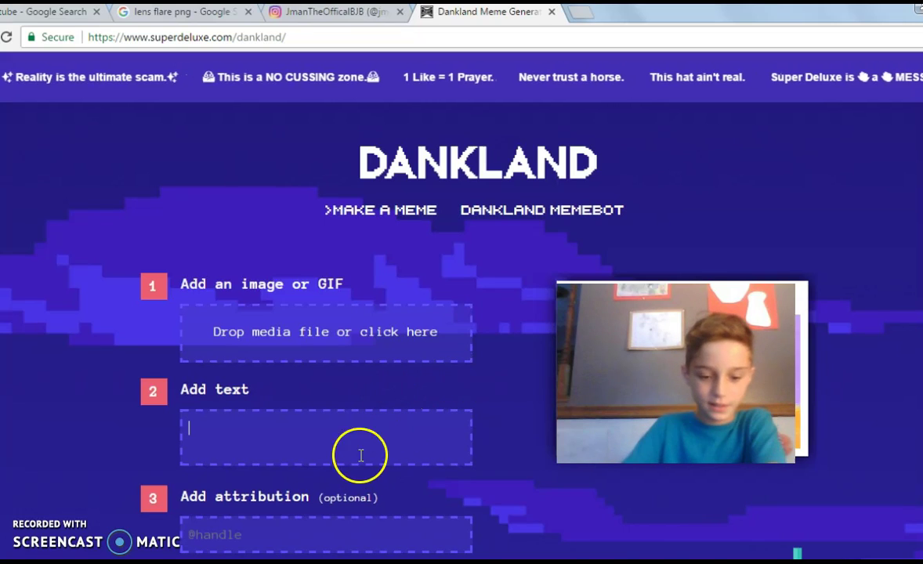
{"action": "type", "text": "when"}
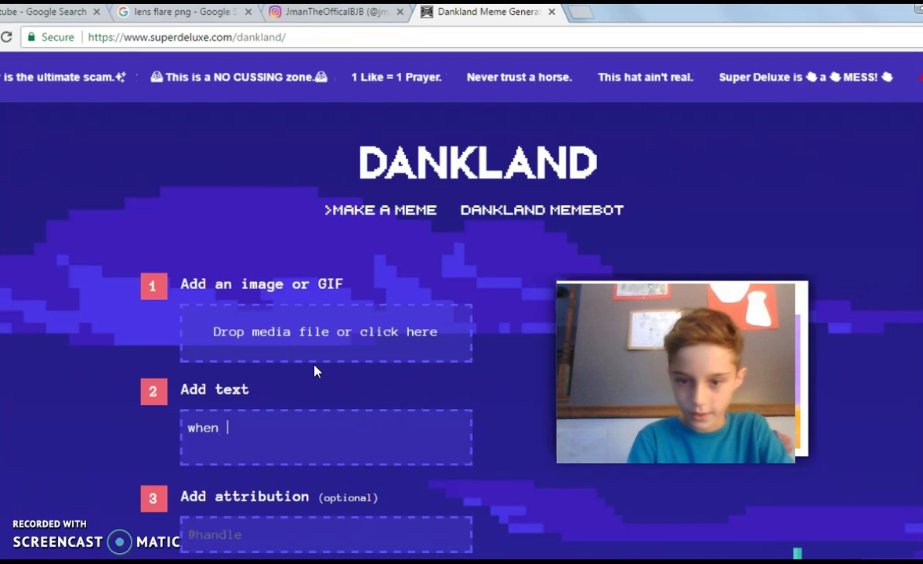
{"action": "left_click", "coordinate": [331, 363]}
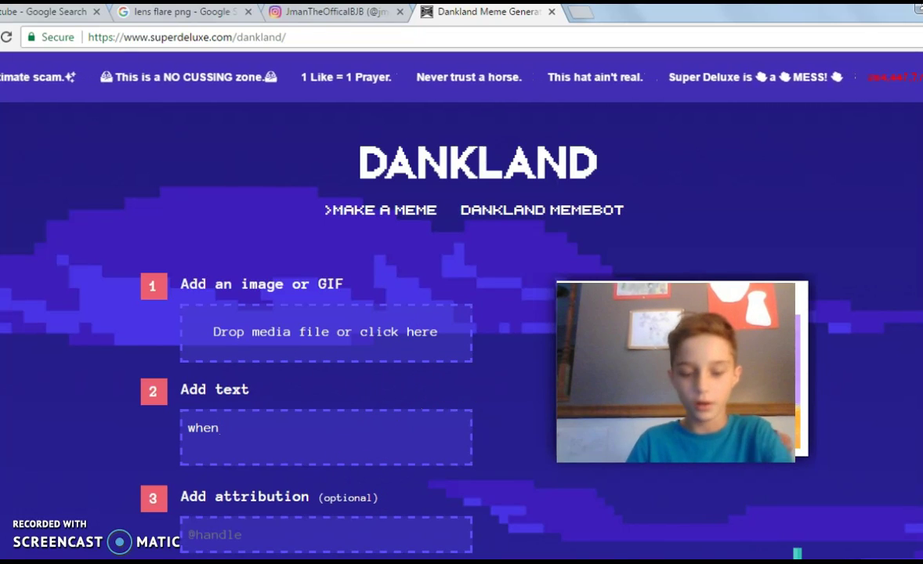
{"action": "key", "text": "BackSpace"}
{"action": "key", "text": "BackSpace"}
{"action": "key", "text": "BackSpace"}
{"action": "key", "text": "BackSpace"}
{"action": "key", "text": "BackSpace"}
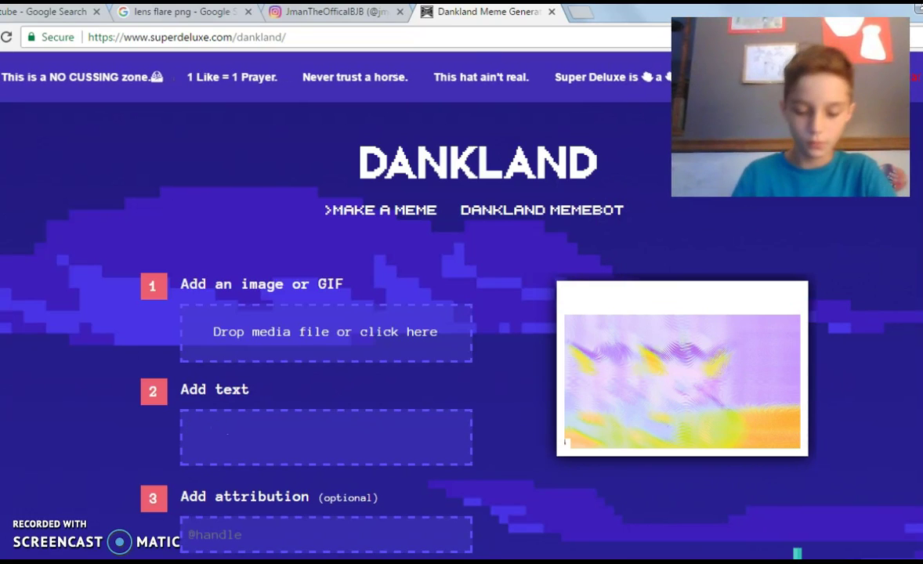
- Enter the meme text: when she says "you use over used memes"
{"action": "type", "text": "when she says \"you use o"}
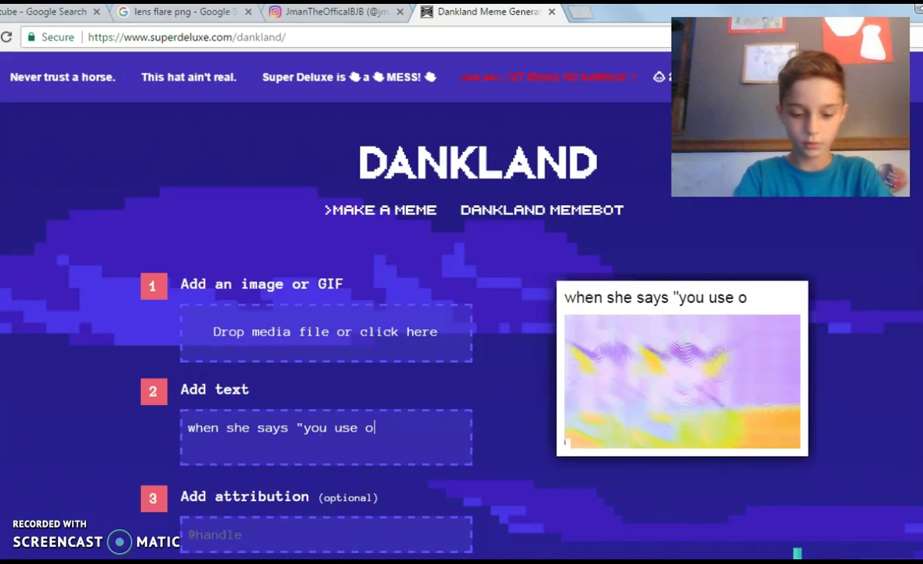
{"action": "type", "text": "ver use "}
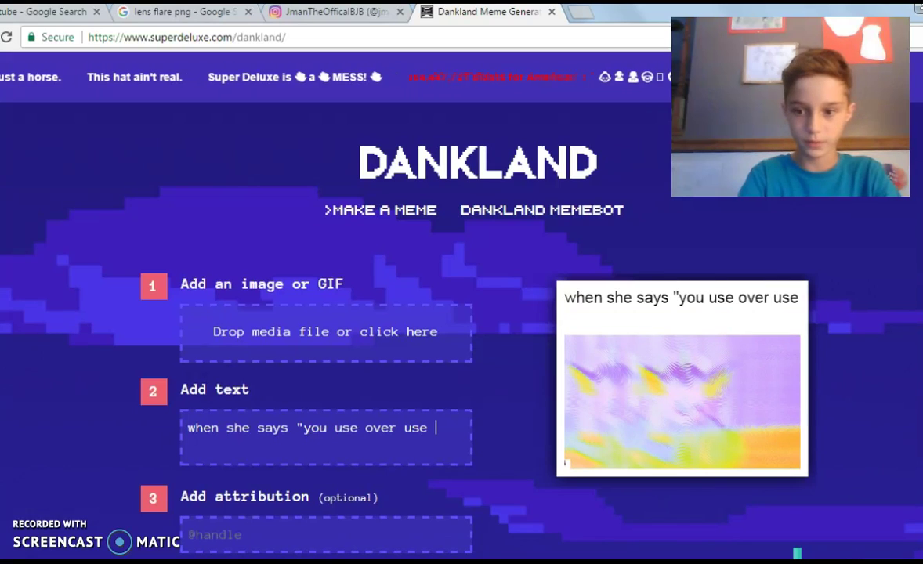
{"action": "type", "text": "me\\\\\\"}
{"action": "key", "text": "BackSpace"}
{"action": "key", "text": "BackSpace"}
{"action": "key", "text": "BackSpace"}
{"action": "key", "text": "BackSpace"}
{"action": "key", "text": "BackSpace"}
{"action": "key", "text": "BackSpace"}
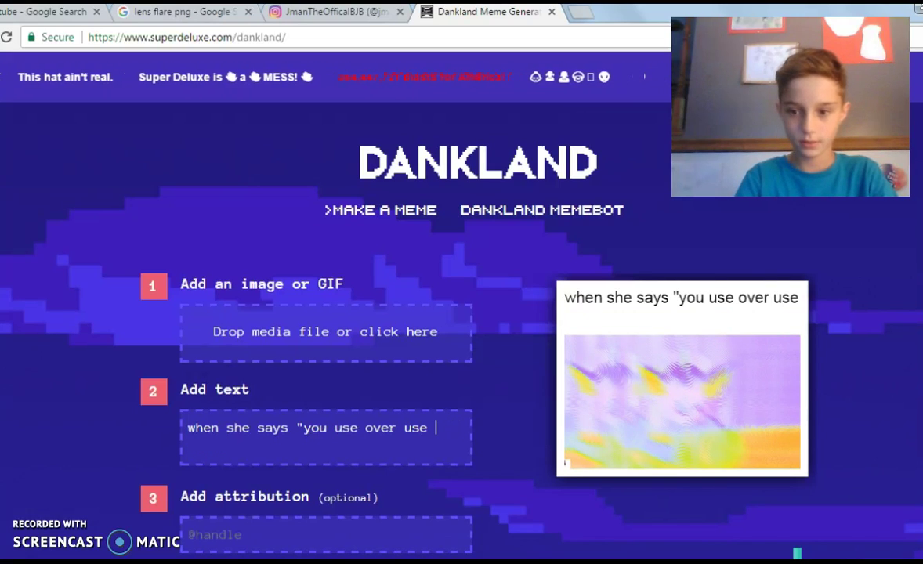
{"action": "type", "text": "dmeme"}
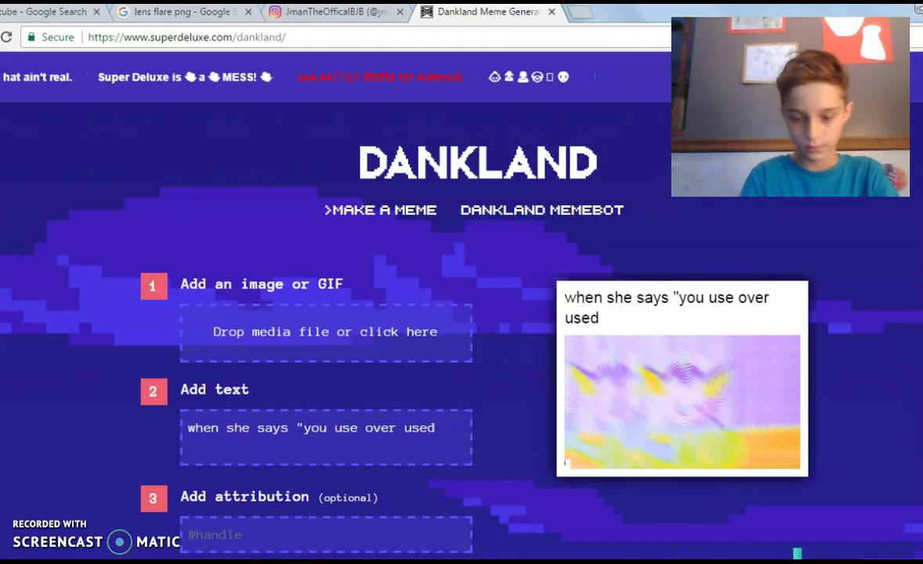
{"action": "key", "text": "BackSpace"}
{"action": "key", "text": "BackSpace"}
{"action": "key", "text": "BackSpace"}
{"action": "key", "text": "BackSpace"}
{"action": "key", "text": "BackSpace"}
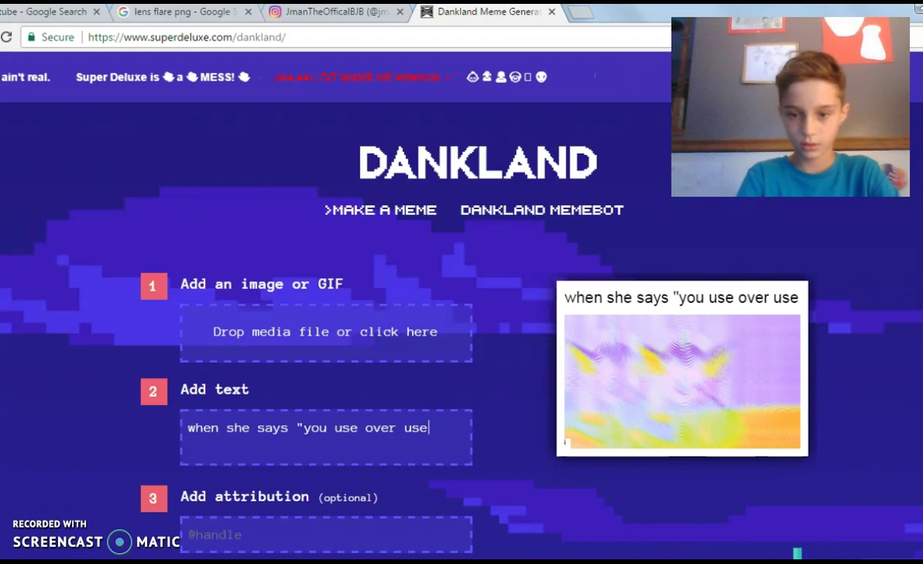
{"action": "type", "text": "d memes"}
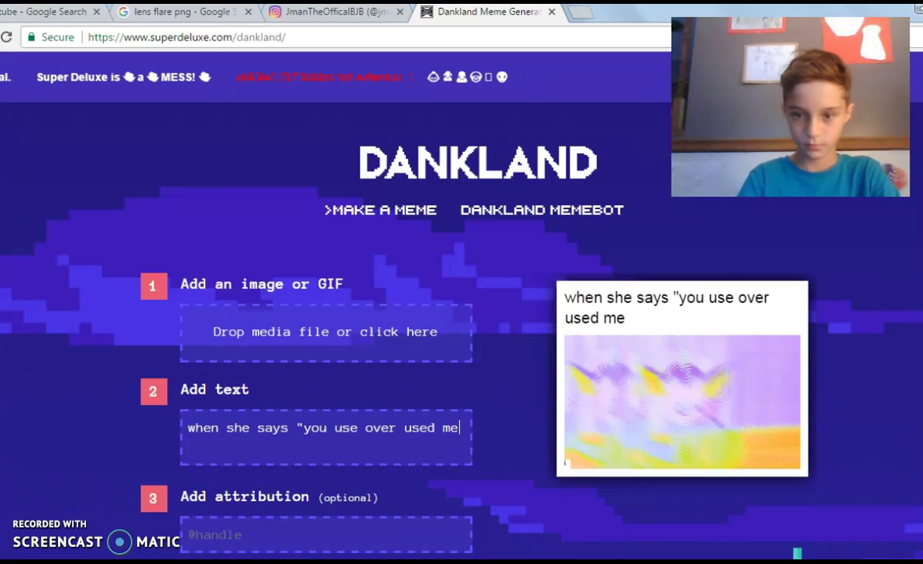
{"action": "type", "text": "\""}
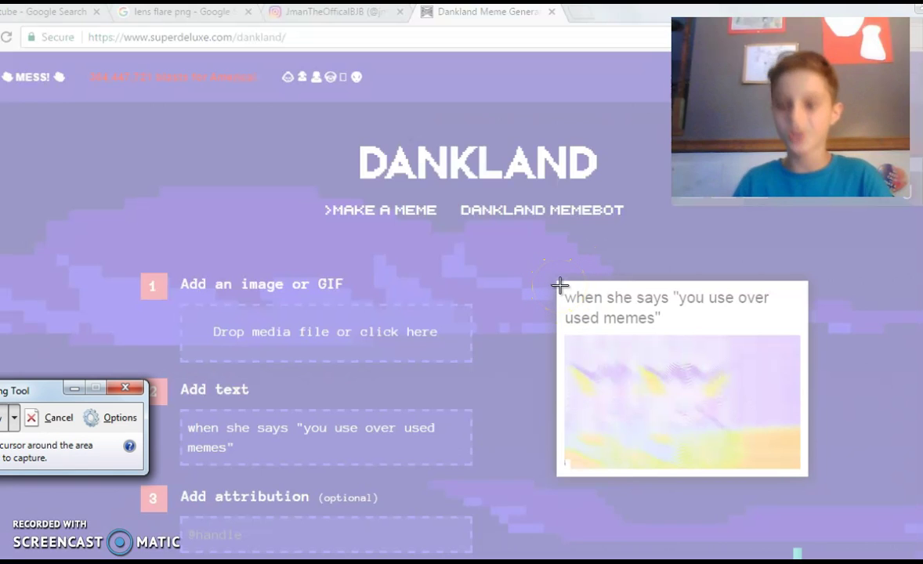
- Capture the captioned meme preview with Snipping Tool and move the snip window clear of the preview
{"action": "left_click", "coordinate": [583, 273]}
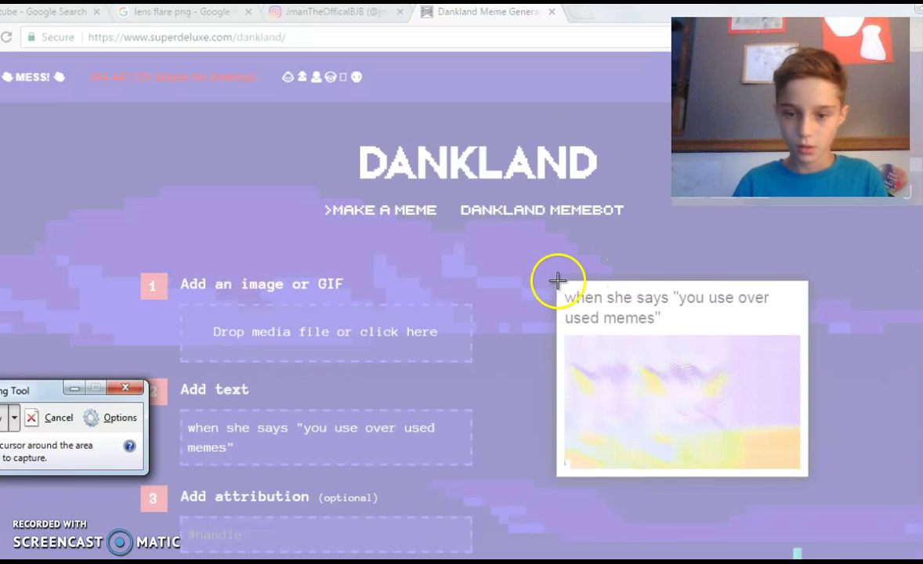
{"action": "left_click_drag", "start_coordinate": [561, 289], "coordinate": [806, 479]}
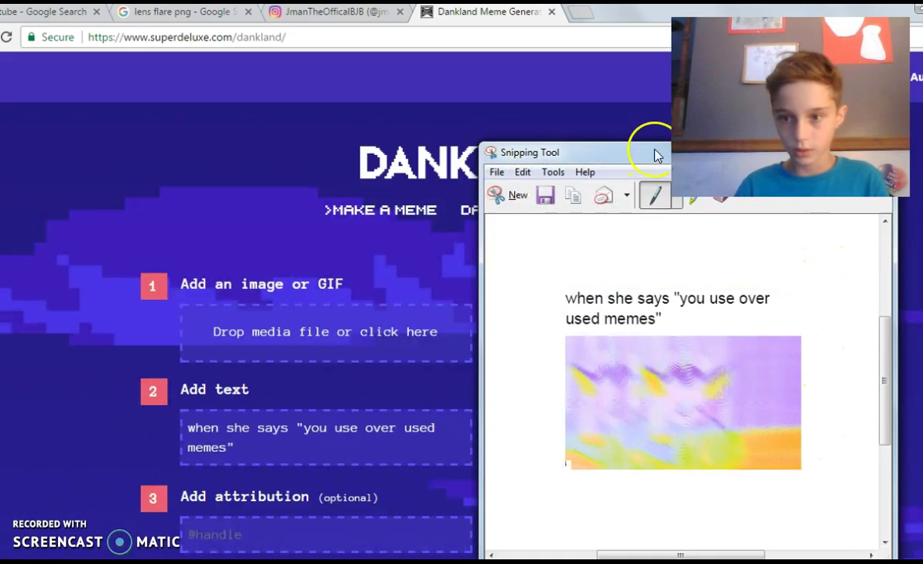
{"action": "left_click_drag", "start_coordinate": [635, 152], "coordinate": [296, 131]}
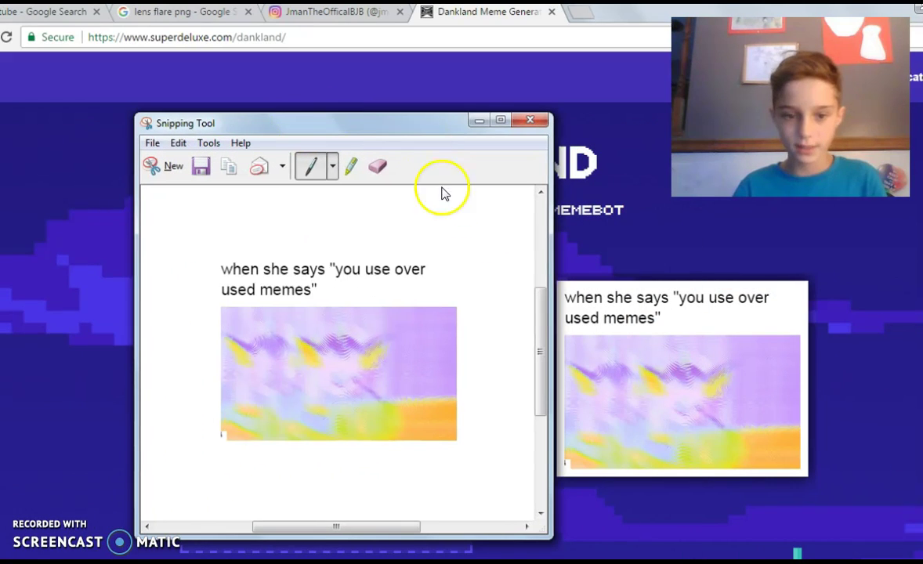
- Close the snip of the captioned meme, saving it on the Desktop as 129.PNG and replacing the existing file
{"action": "left_click", "coordinate": [536, 127]}
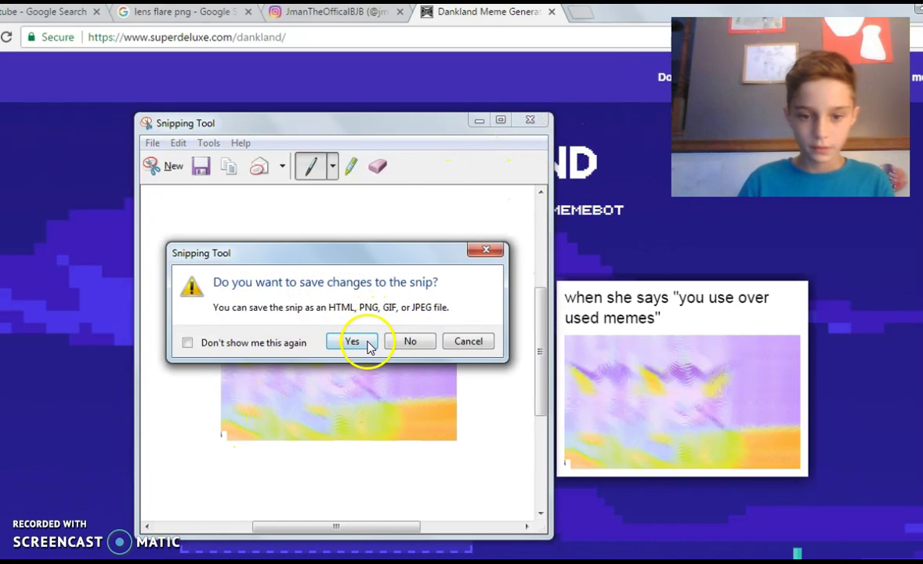
{"action": "left_click", "coordinate": [370, 348]}
{"action": "type", "text": "120"}
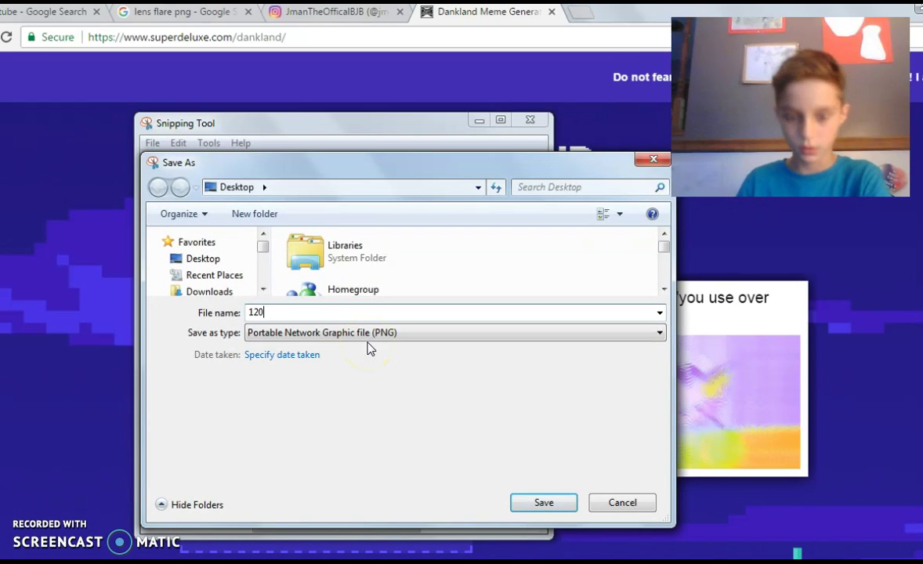
{"action": "key", "text": "BackSpace"}
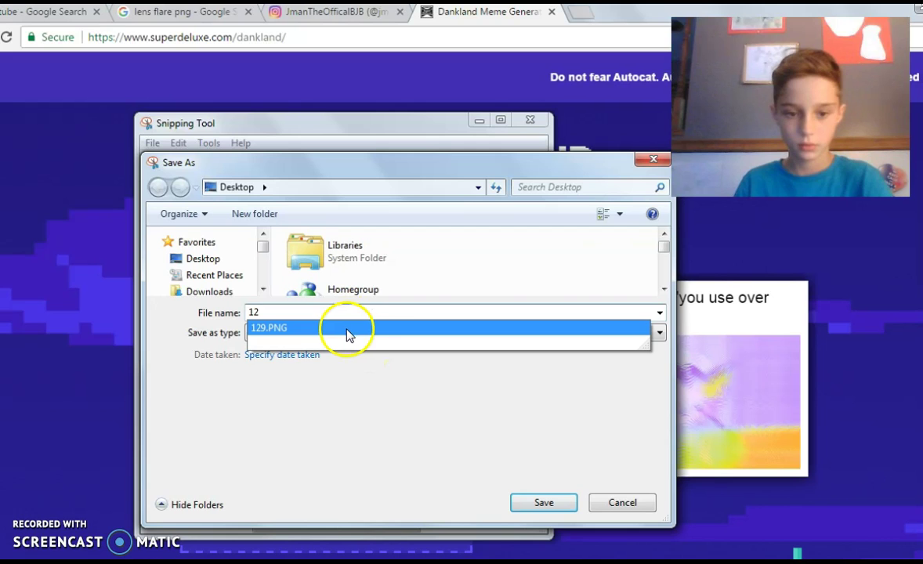
{"action": "left_click", "coordinate": [346, 327]}
{"action": "left_click", "coordinate": [541, 502]}
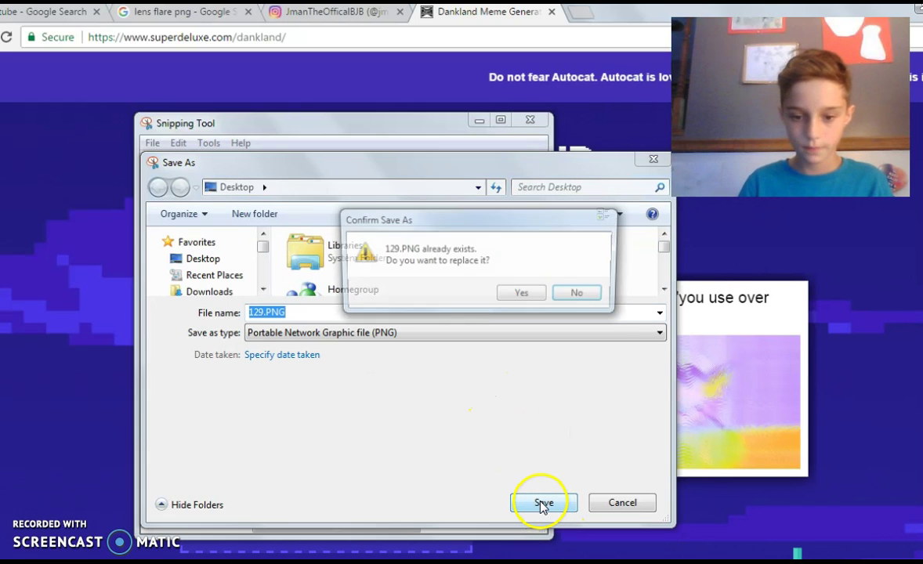
{"action": "left_click", "coordinate": [529, 297]}
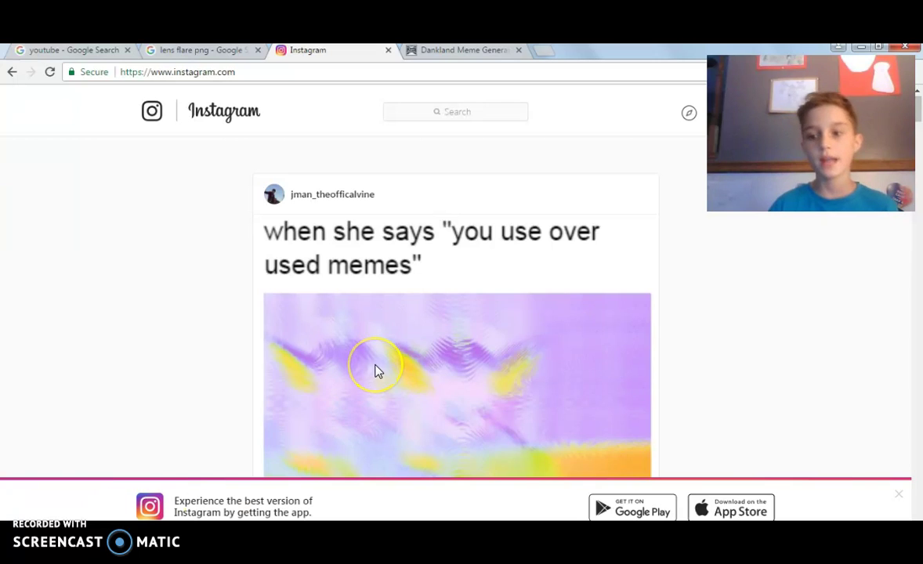
- View the full captioned meme post in the Instagram feed
{"action": "scroll", "coordinate": [375, 371], "scroll_direction": "down", "scroll_amount": 2}
{"action": "scroll", "coordinate": [377, 371], "scroll_direction": "up", "scroll_amount": 2}
{"action": "scroll", "coordinate": [379, 361], "scroll_direction": "down", "scroll_amount": 1}
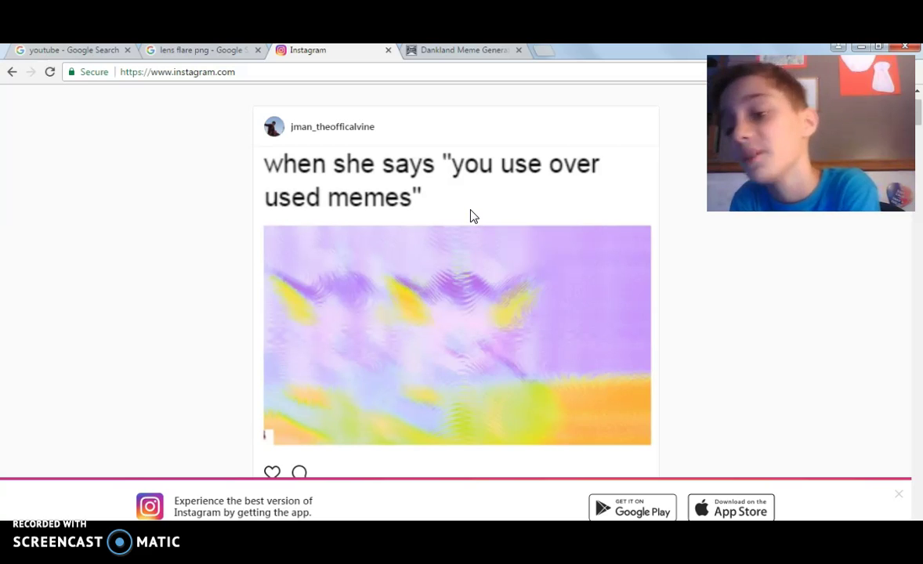
{"action": "left_click_drag", "start_coordinate": [476, 202], "coordinate": [277, 217]}
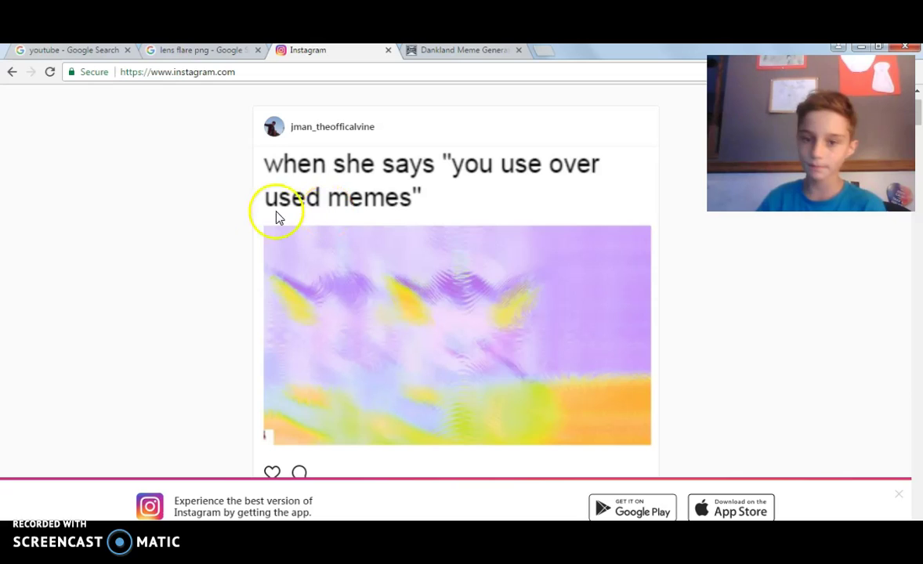
{"action": "left_click", "coordinate": [554, 266]}
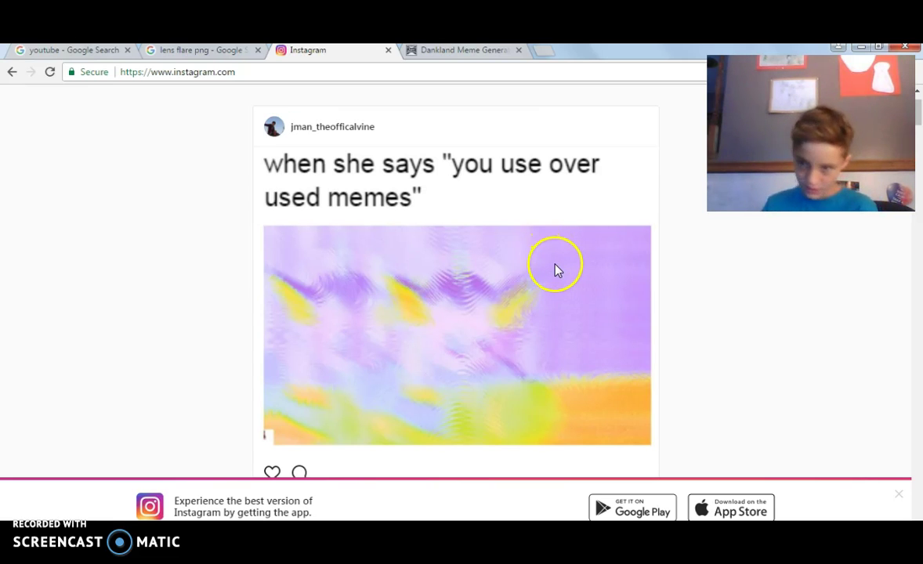